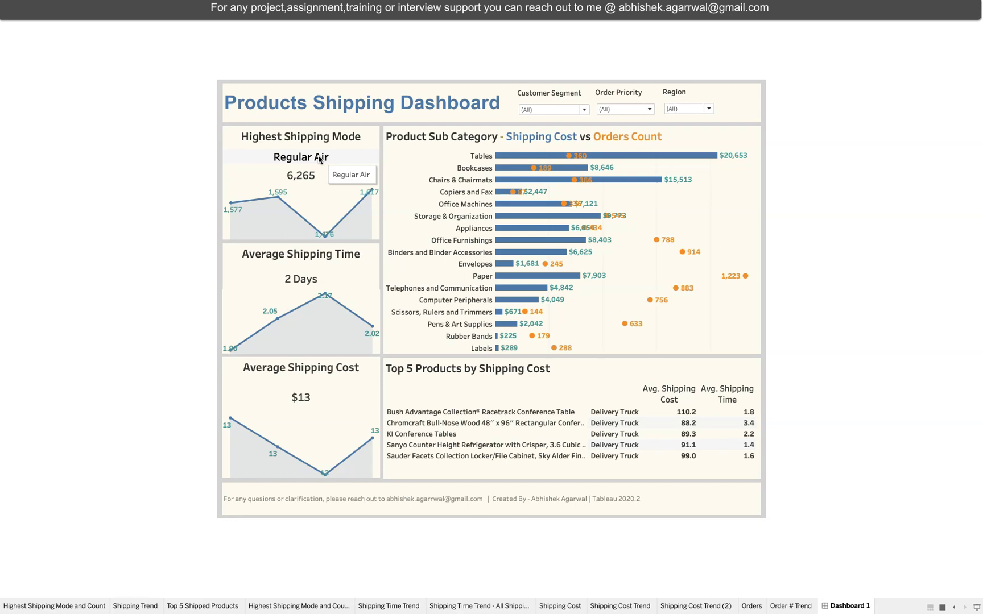
Step: Examine the yearly values behind the Highest Shipping Mode and Average Shipping Time trend charts
{"action": "mouse_move", "coordinate": [311, 183]}
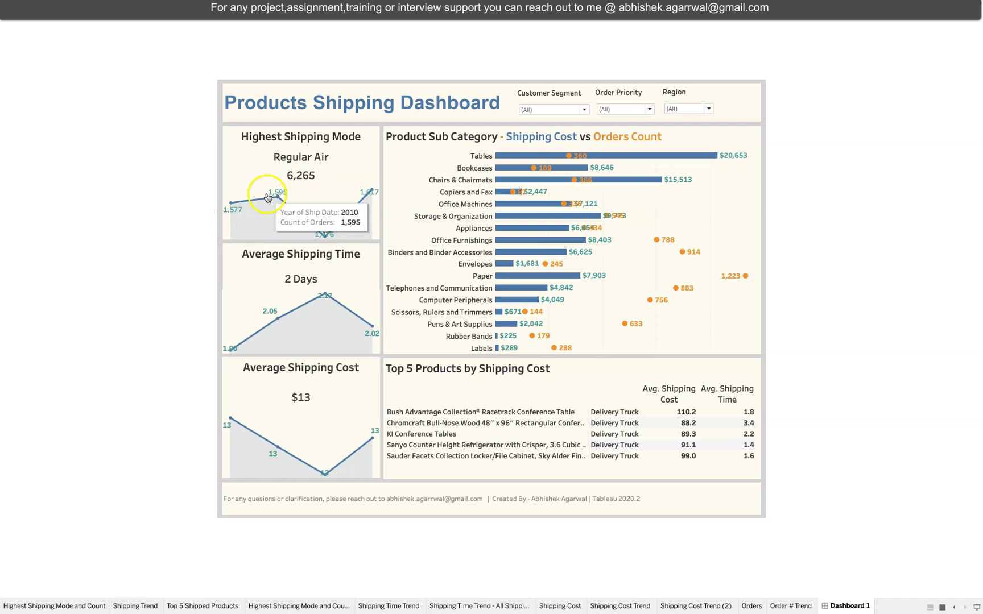
{"action": "left_click", "coordinate": [364, 208]}
{"action": "left_click", "coordinate": [329, 202]}
{"action": "left_click", "coordinate": [333, 235]}
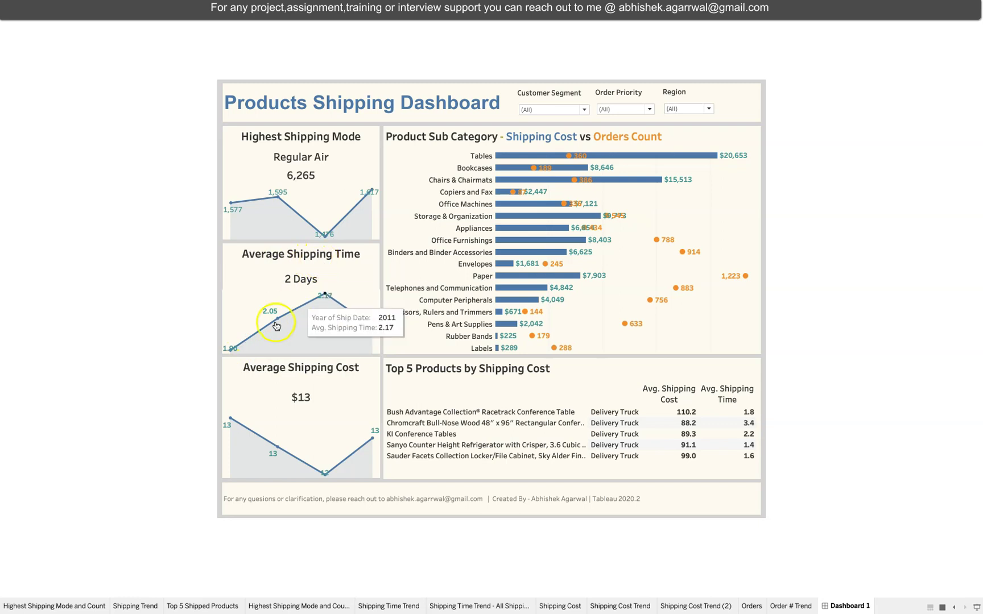
{"action": "mouse_move", "coordinate": [232, 350]}
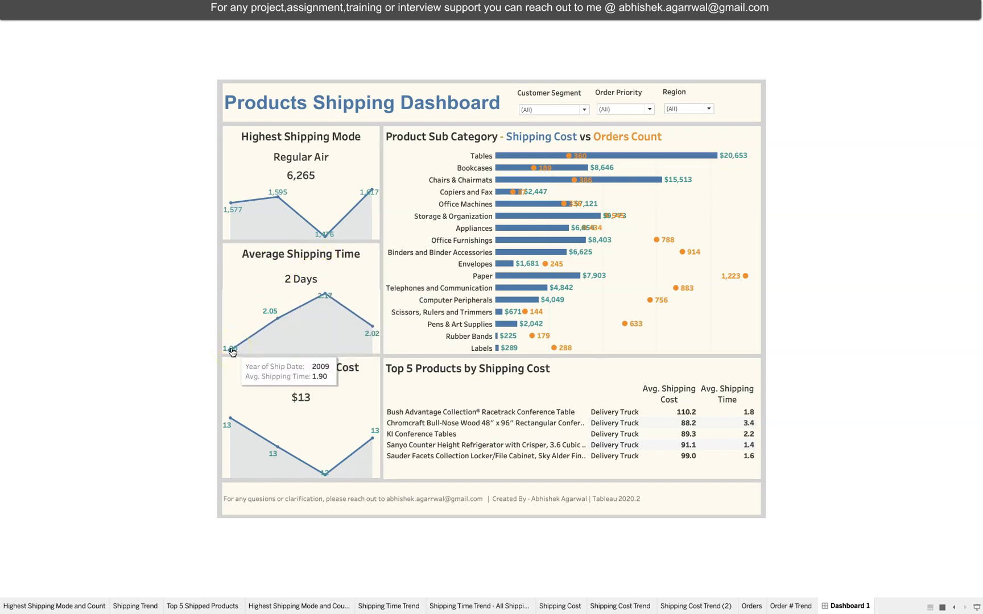
{"action": "left_click", "coordinate": [306, 306]}
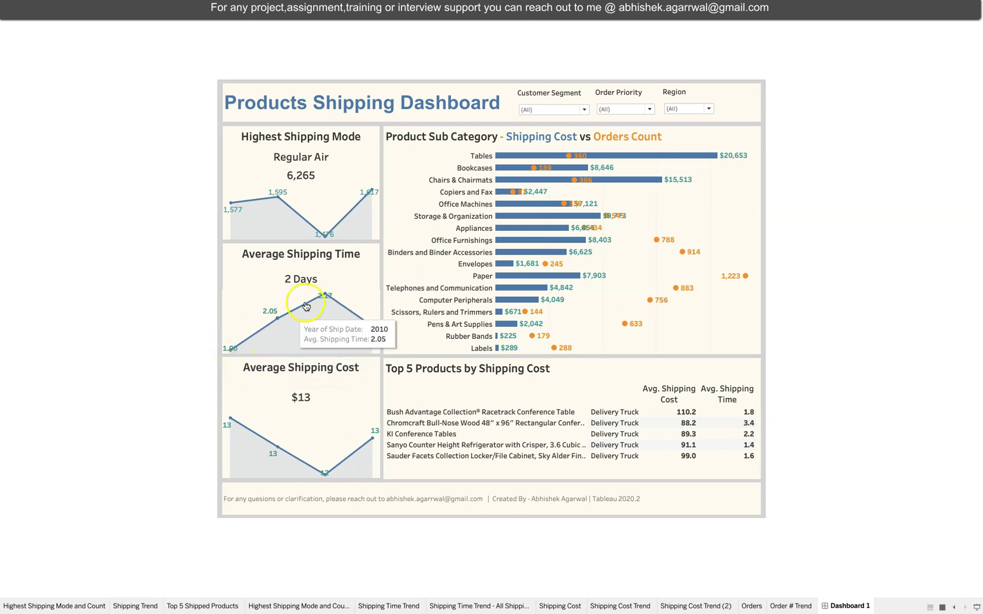
{"action": "left_click", "coordinate": [320, 308]}
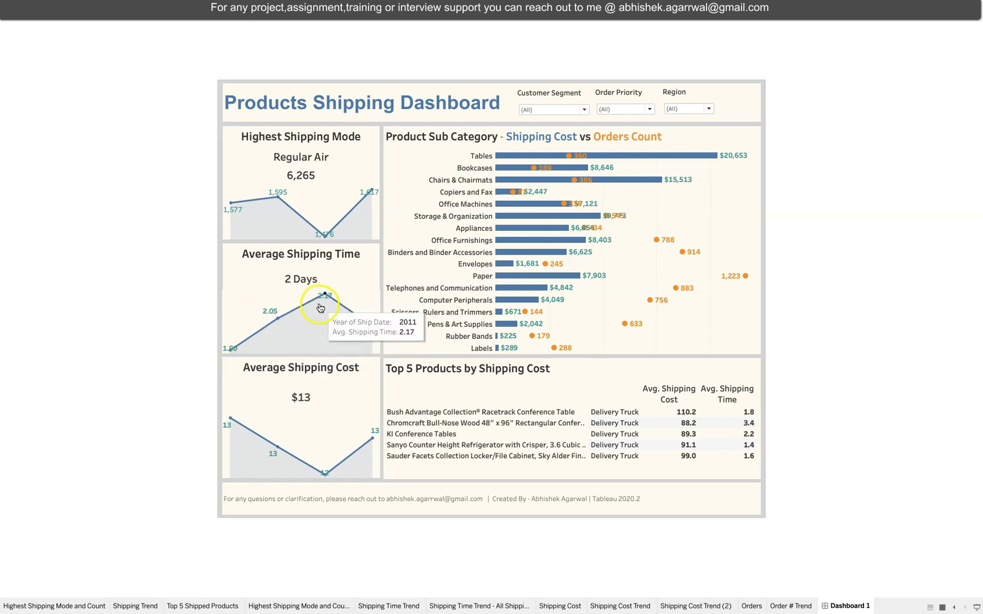
{"action": "left_click", "coordinate": [370, 330]}
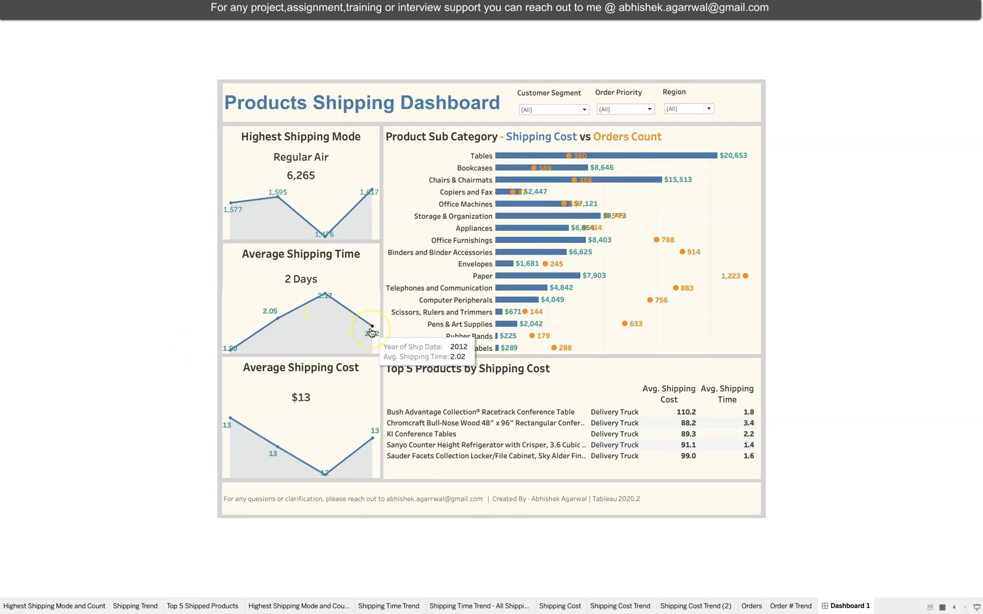
{"action": "left_click", "coordinate": [361, 321]}
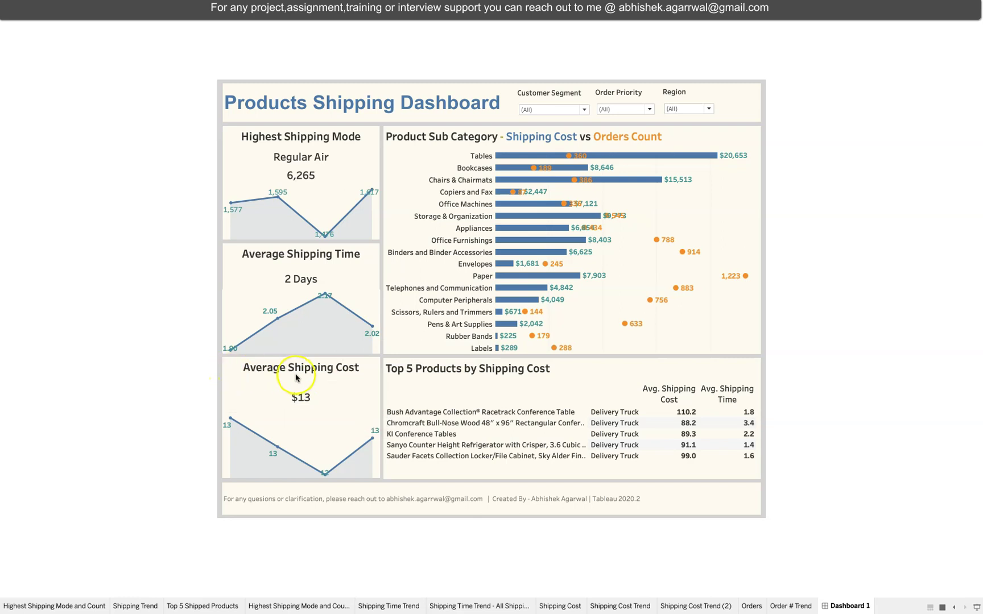
Step: Examine the Average Shipping Cost figure and its yearly trend, including the Shipping Cost Trend sheet, and return to Dashboard 1
{"action": "left_click", "coordinate": [278, 378]}
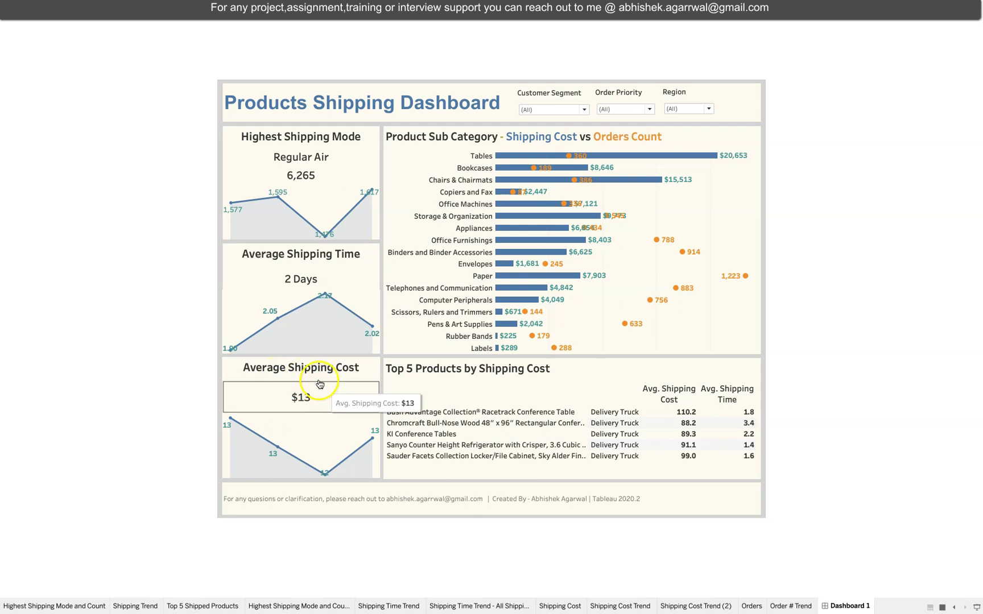
{"action": "left_click", "coordinate": [308, 396]}
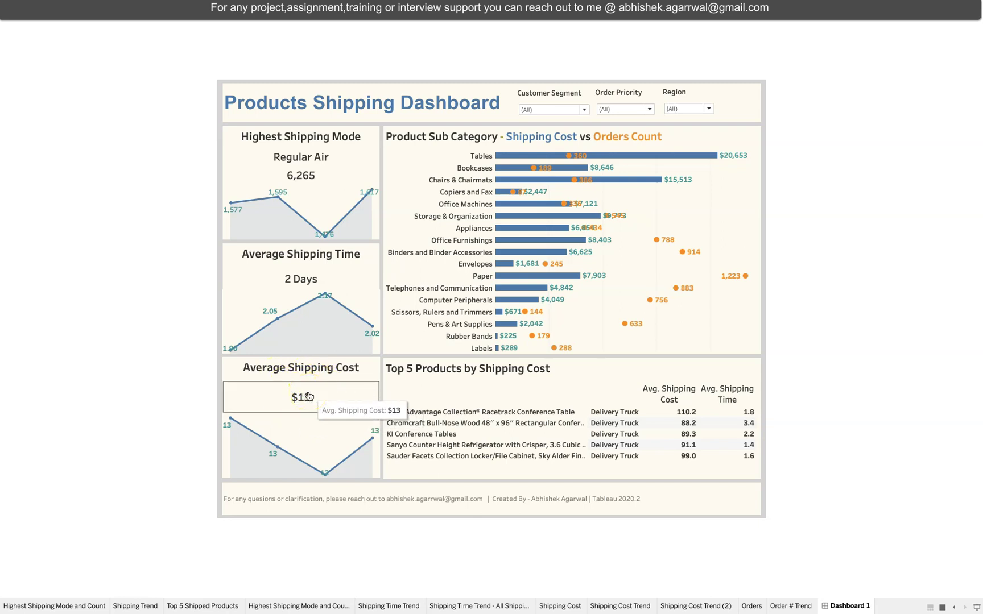
{"action": "left_click", "coordinate": [308, 397]}
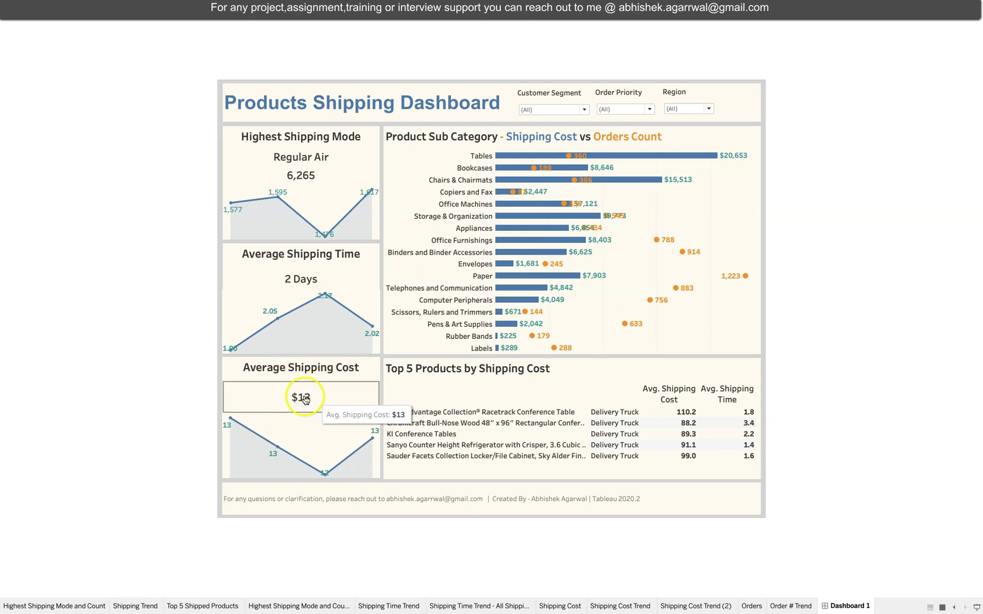
{"action": "left_click", "coordinate": [230, 431]}
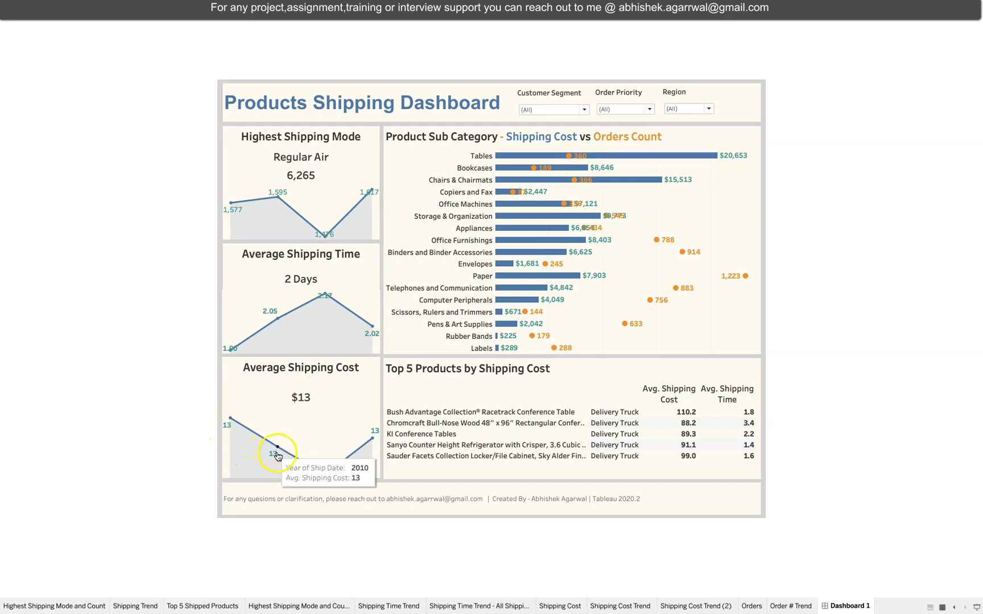
{"action": "mouse_move", "coordinate": [286, 463]}
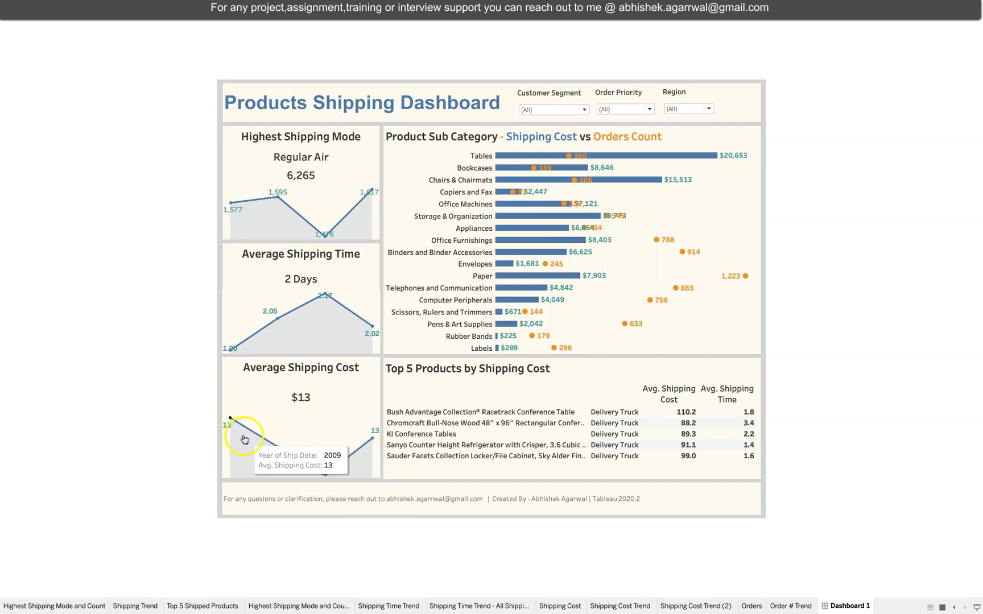
{"action": "mouse_move", "coordinate": [232, 431]}
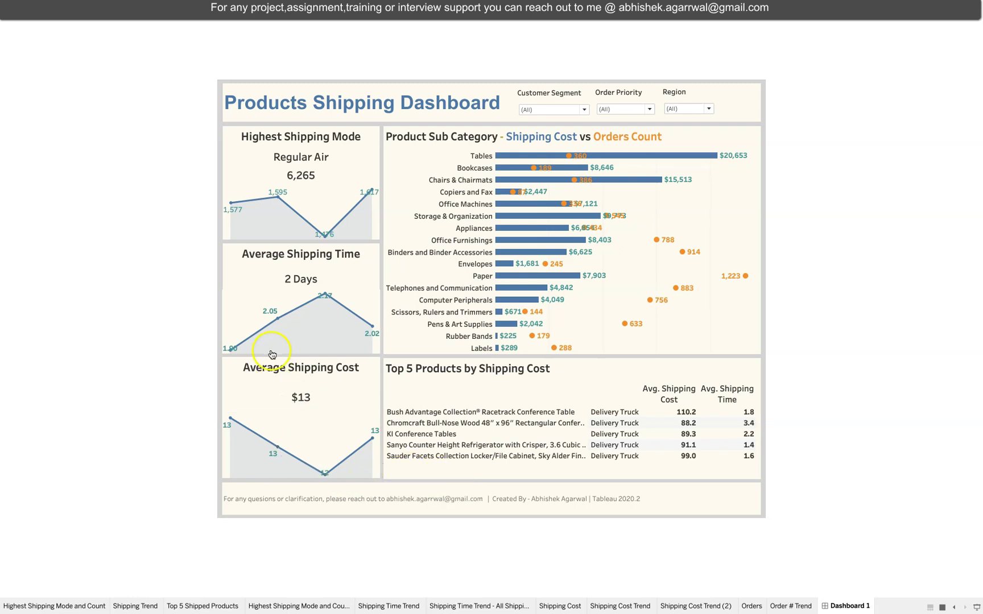
{"action": "left_click", "coordinate": [622, 607]}
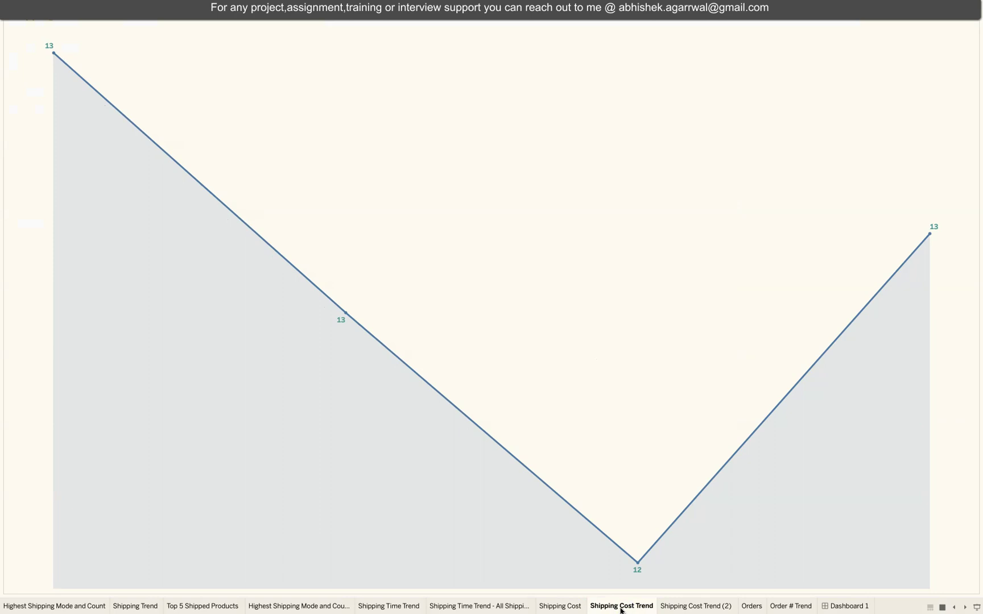
{"action": "left_click", "coordinate": [835, 605]}
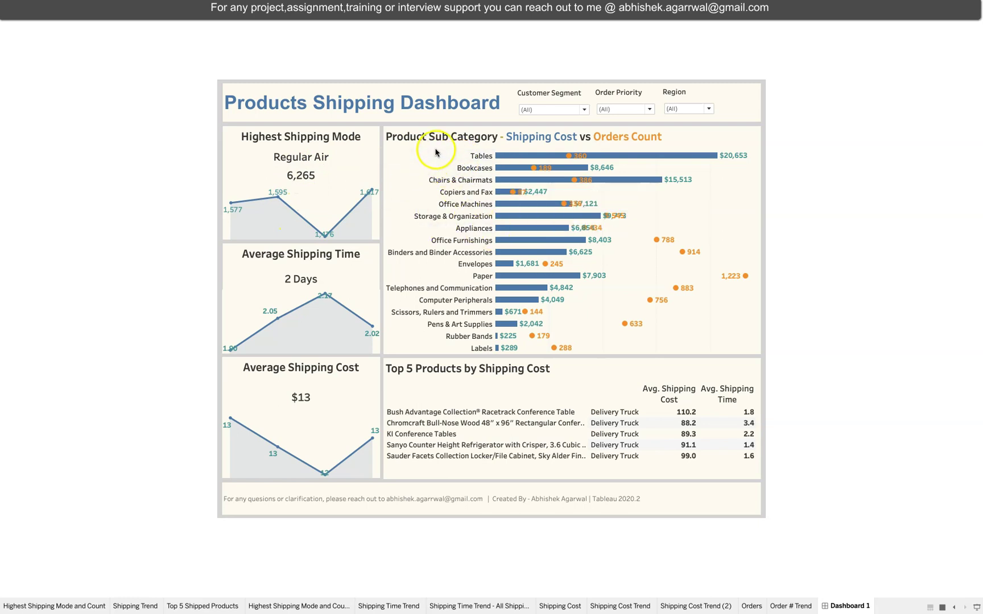
Step: Examine shipping cost against orders count per product sub-category, and the cost and time figures of the Top 5 Products table
{"action": "left_click", "coordinate": [430, 272]}
{"action": "mouse_move", "coordinate": [543, 161]}
{"action": "mouse_move", "coordinate": [576, 158]}
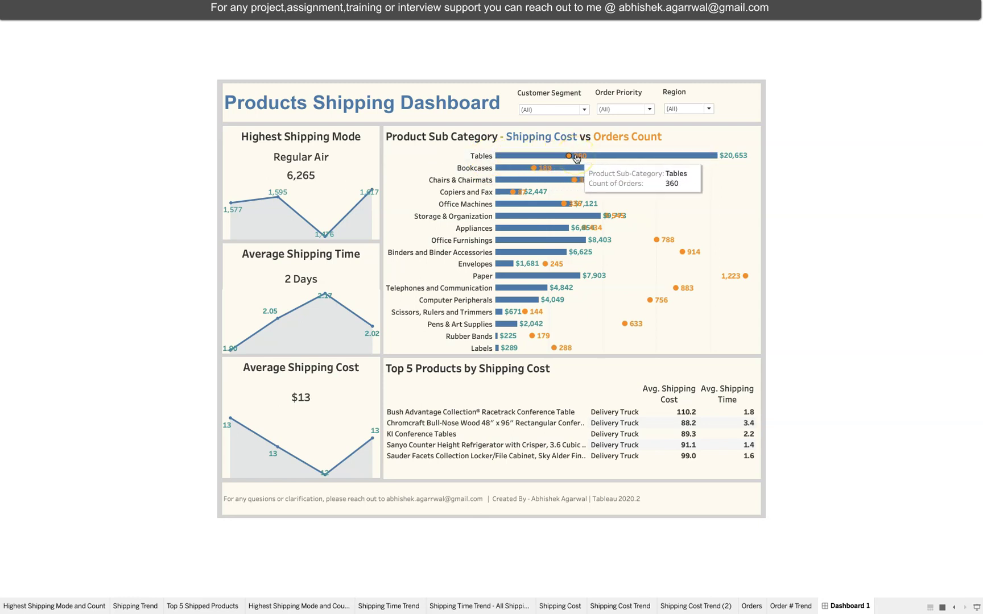
{"action": "mouse_move", "coordinate": [657, 155]}
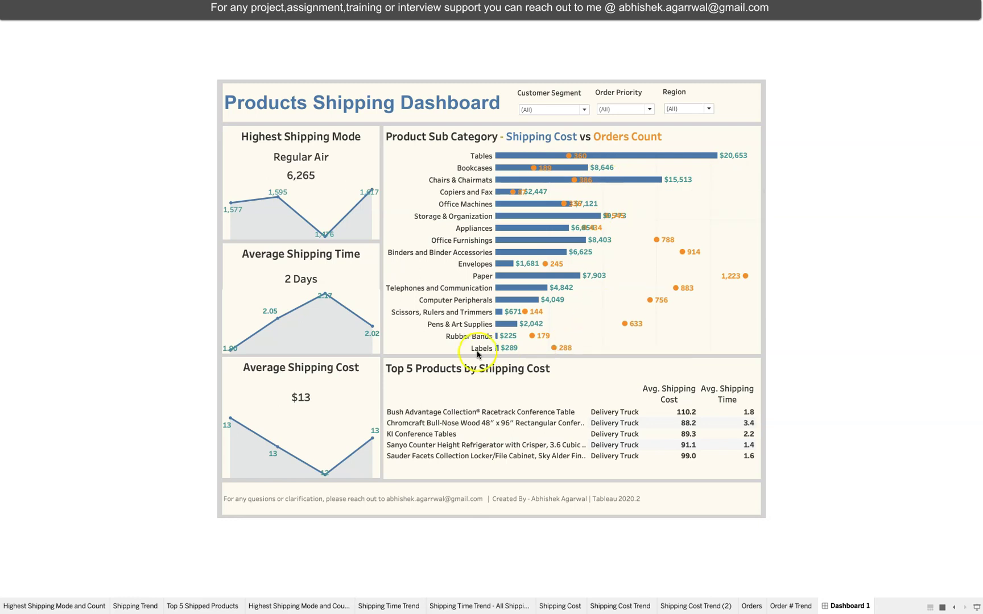
{"action": "mouse_move", "coordinate": [508, 342]}
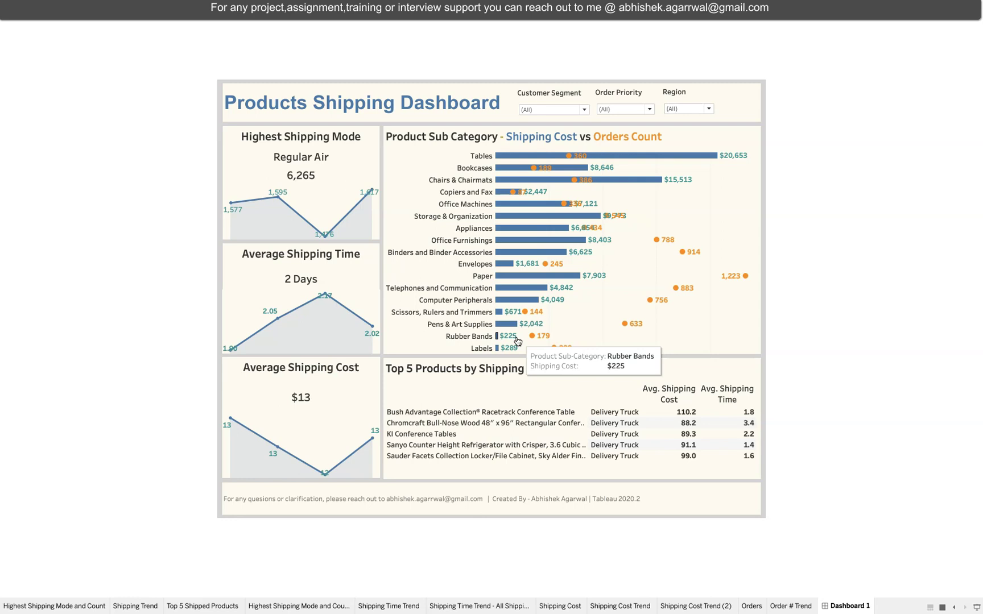
{"action": "left_click", "coordinate": [671, 190]}
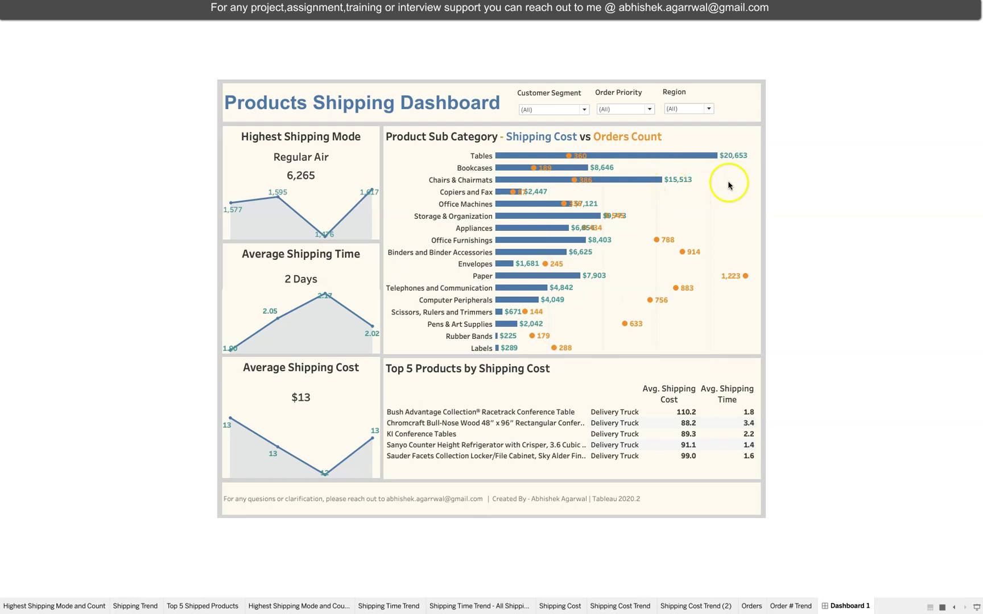
{"action": "mouse_move", "coordinate": [743, 164]}
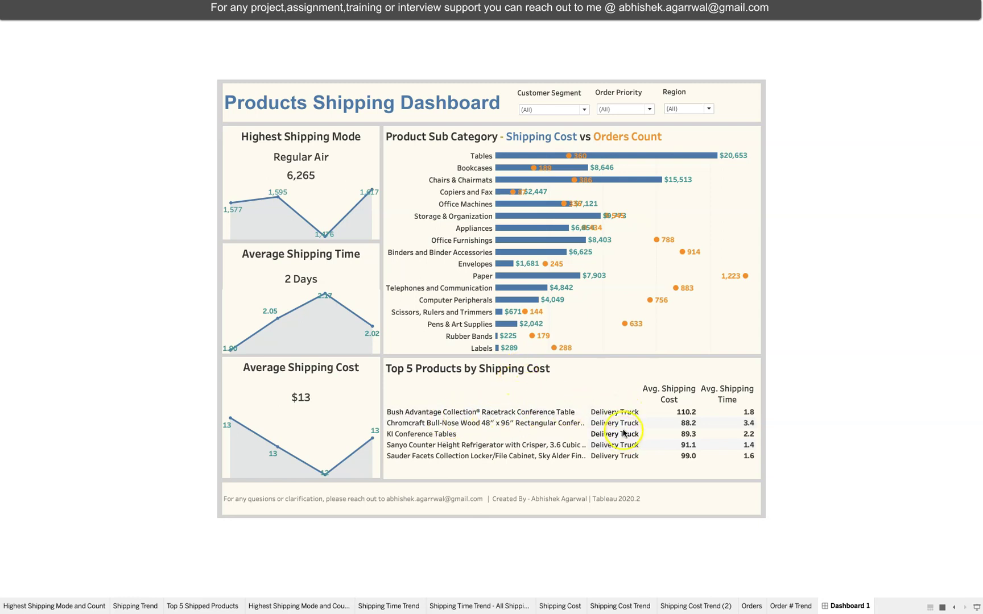
{"action": "mouse_move", "coordinate": [655, 418]}
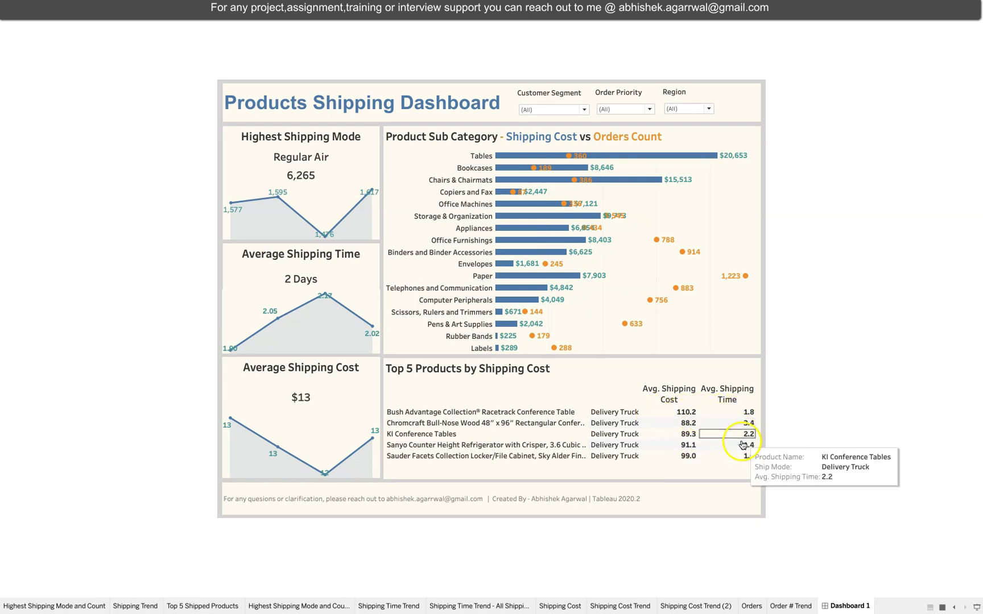
{"action": "mouse_move", "coordinate": [724, 447]}
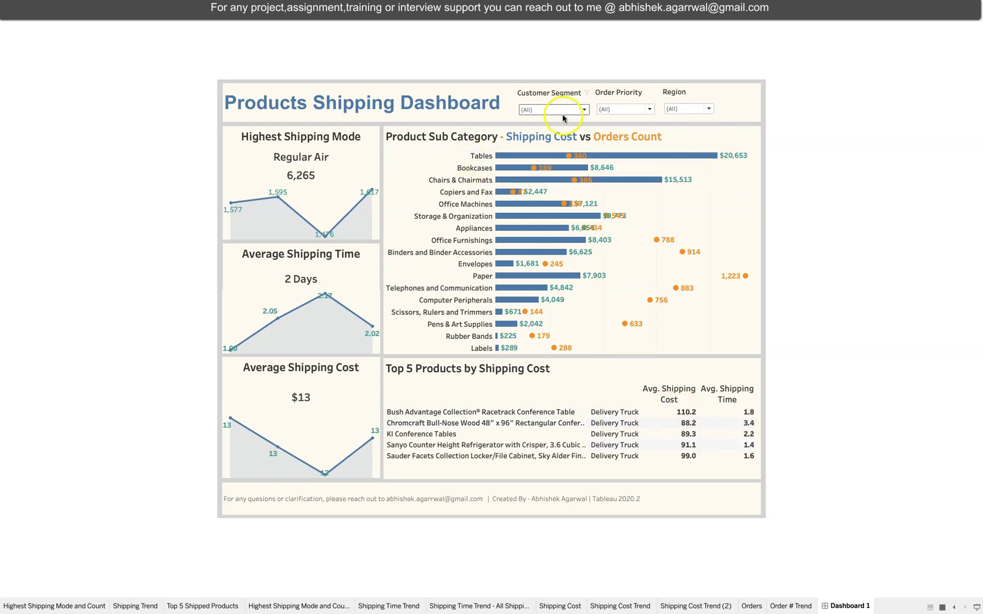
{"action": "mouse_move", "coordinate": [705, 163]}
Step: Filter the dashboard by the customer segments Corporate, Consumer and Home Office in turn, and reset Customer Segment to (All)
{"action": "left_click", "coordinate": [563, 109]}
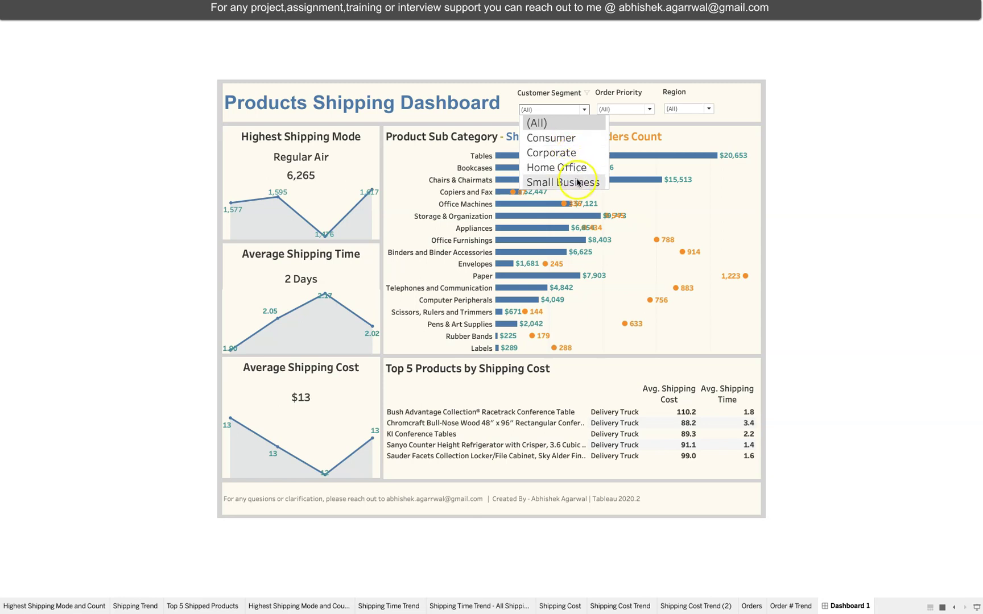
{"action": "left_click", "coordinate": [576, 159]}
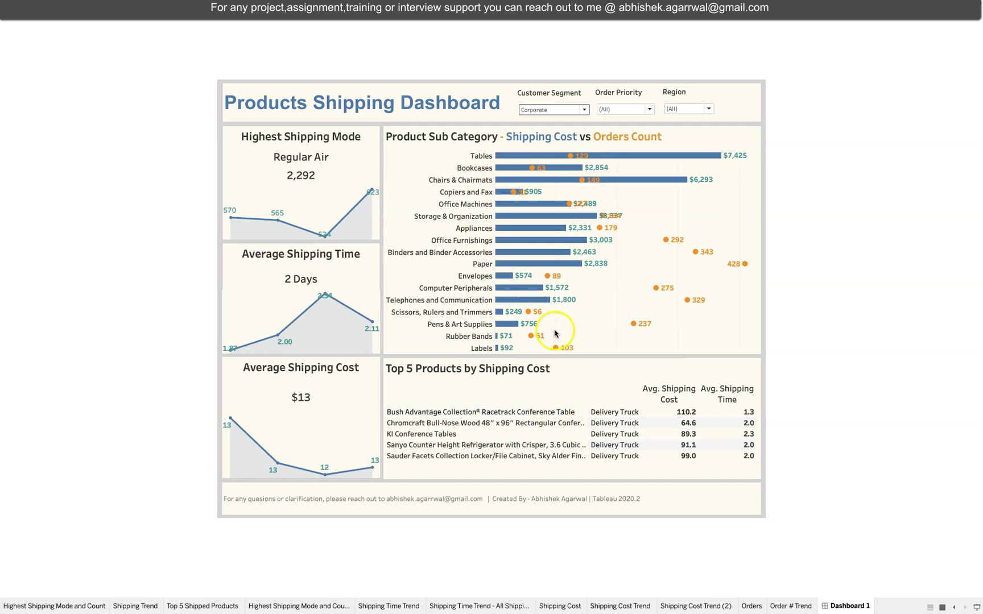
{"action": "left_click", "coordinate": [572, 110]}
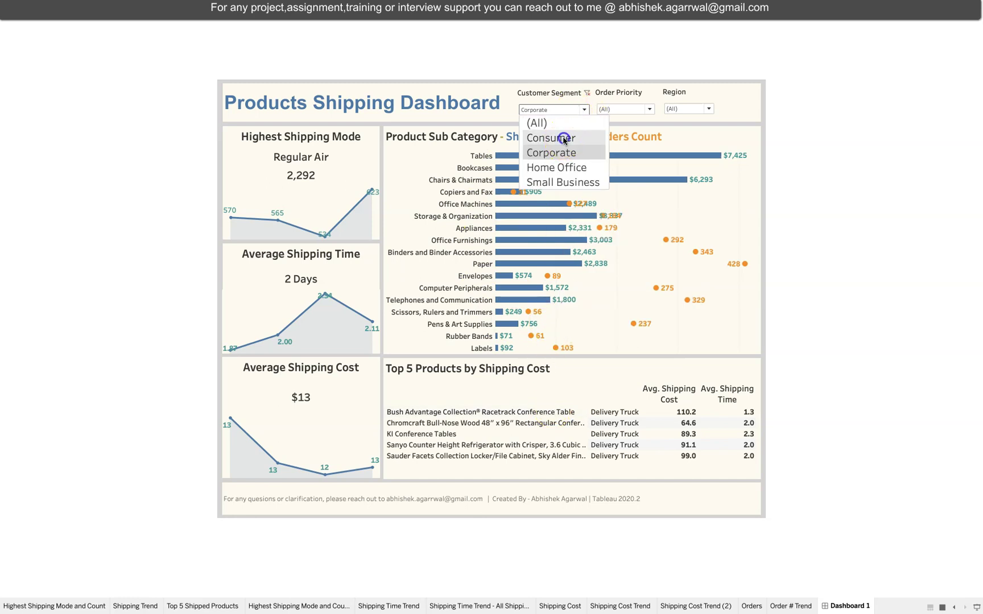
{"action": "left_click", "coordinate": [563, 139]}
{"action": "left_click", "coordinate": [566, 112]}
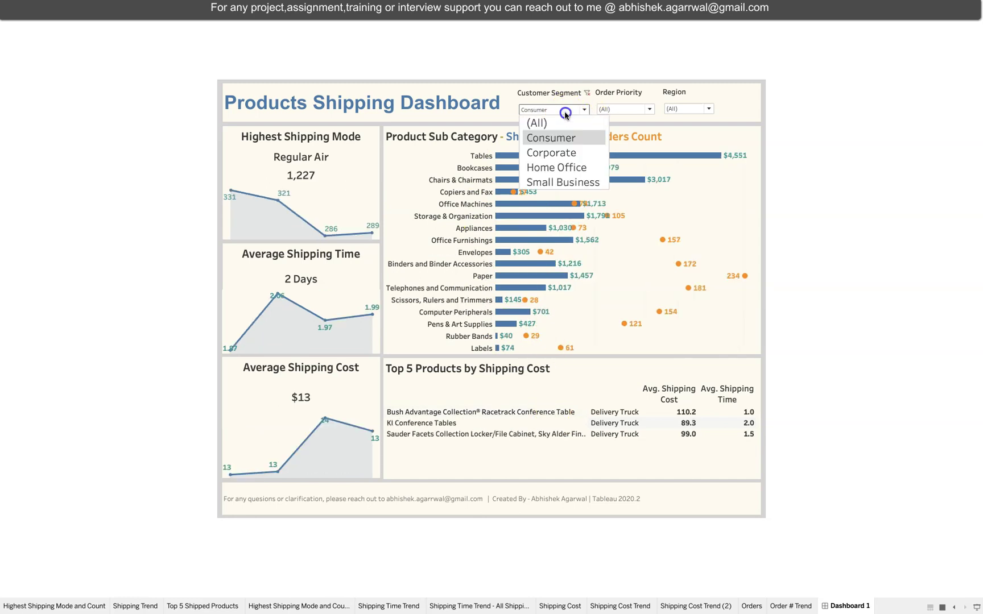
{"action": "left_click", "coordinate": [570, 167]}
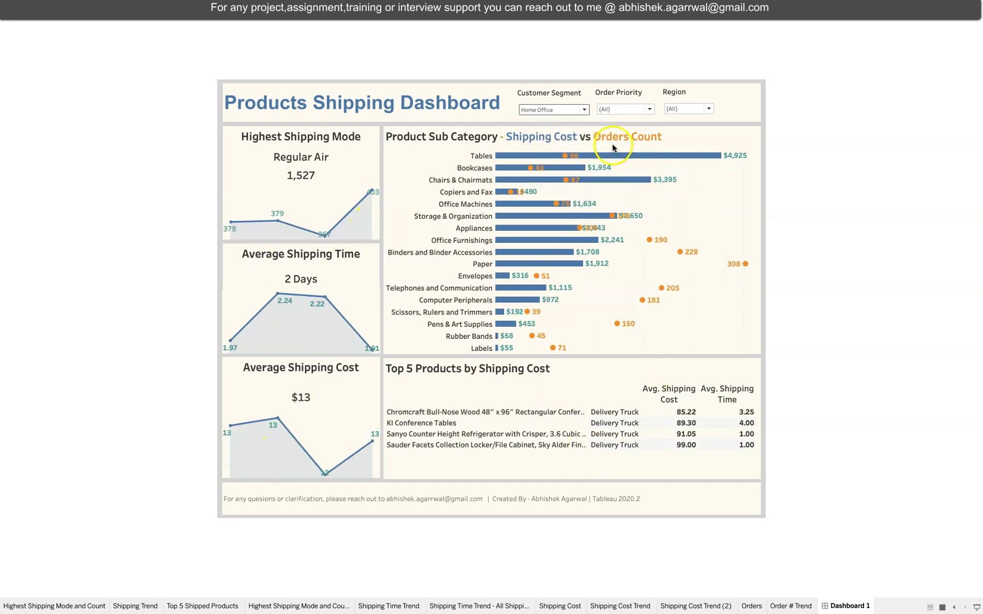
{"action": "left_click", "coordinate": [576, 109]}
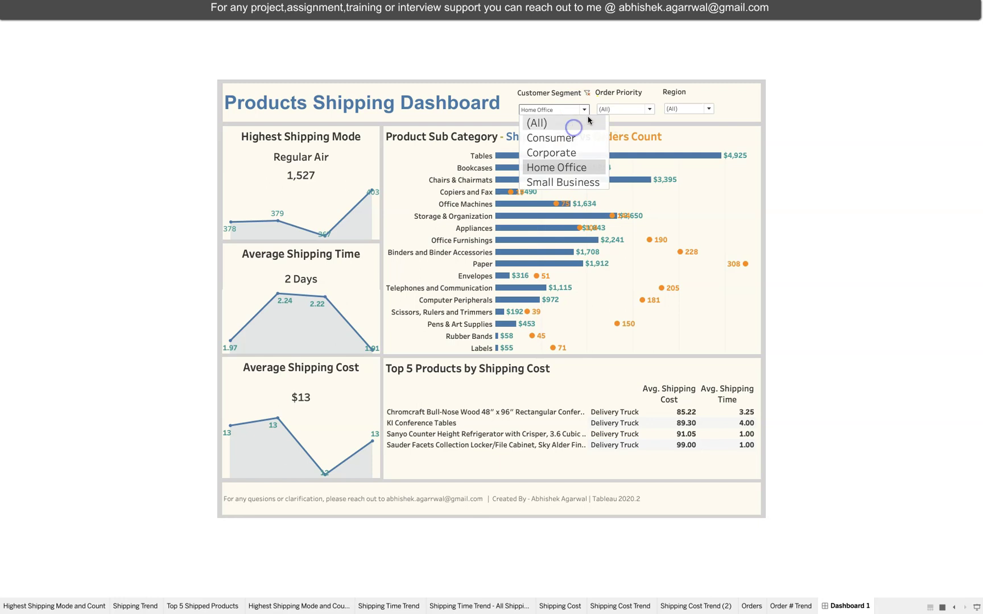
{"action": "left_click", "coordinate": [572, 124]}
Step: Filter the dashboard by the order priorities High, Low and Medium in turn, and reset Order Priority to (All)
{"action": "left_click", "coordinate": [629, 110]}
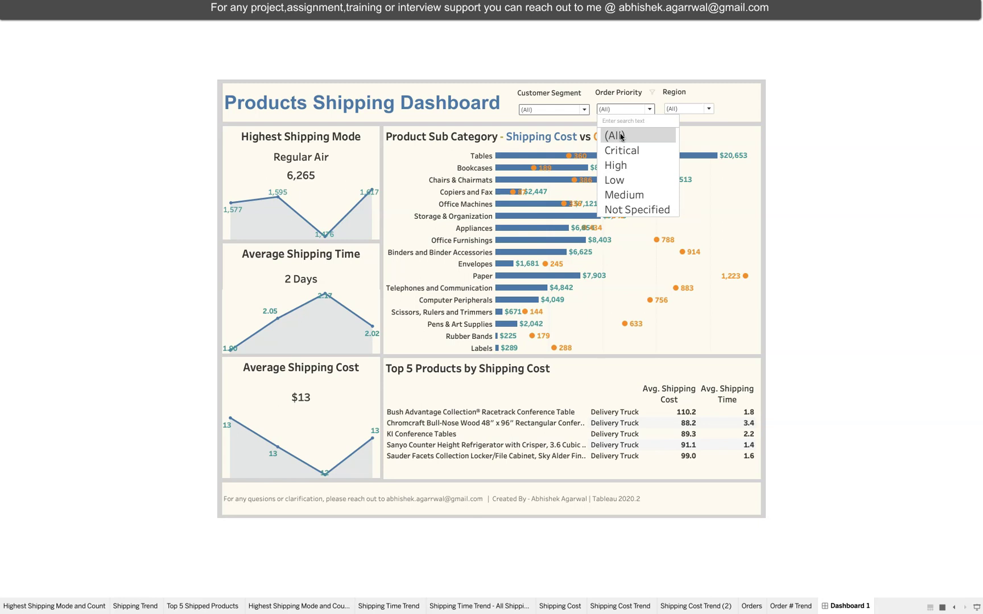
{"action": "left_click", "coordinate": [632, 167]}
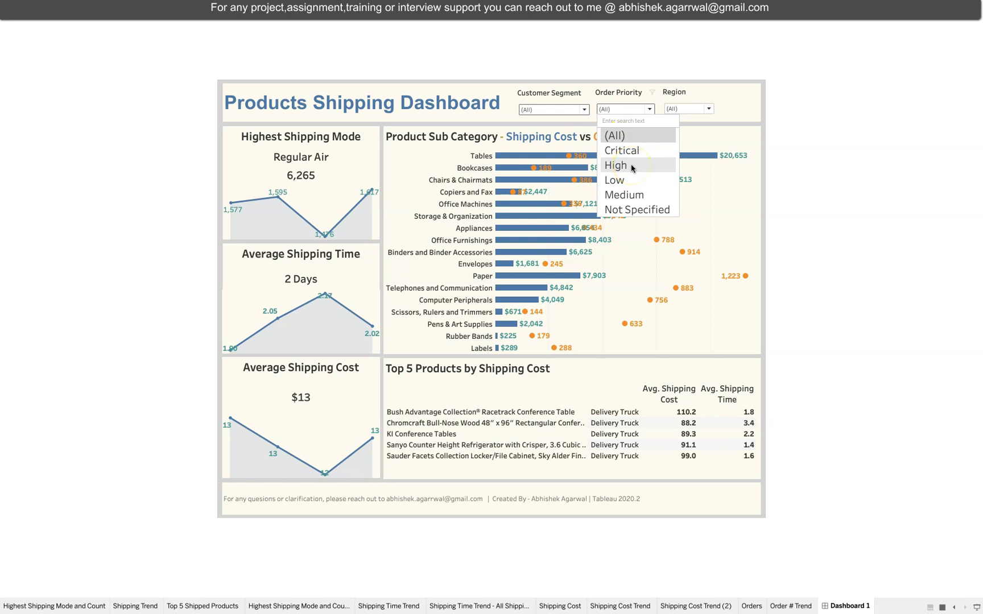
{"action": "left_click", "coordinate": [631, 166]}
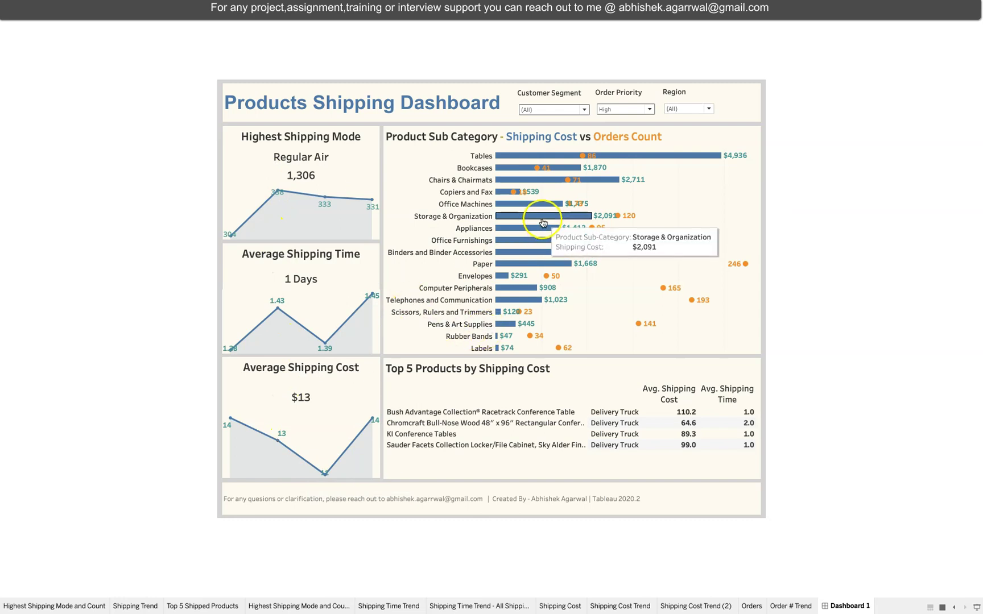
{"action": "left_click", "coordinate": [634, 110]}
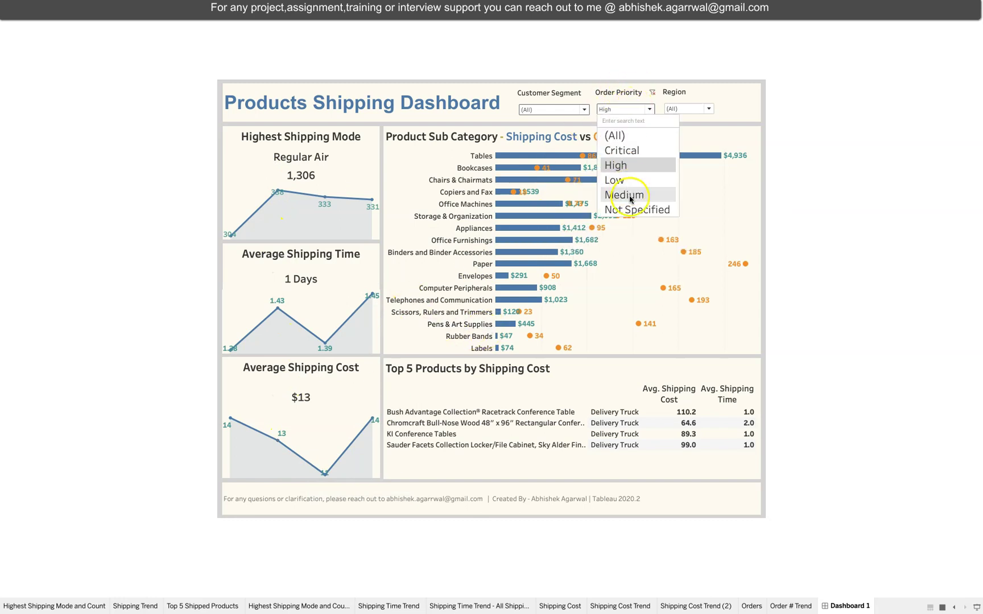
{"action": "left_click", "coordinate": [636, 181]}
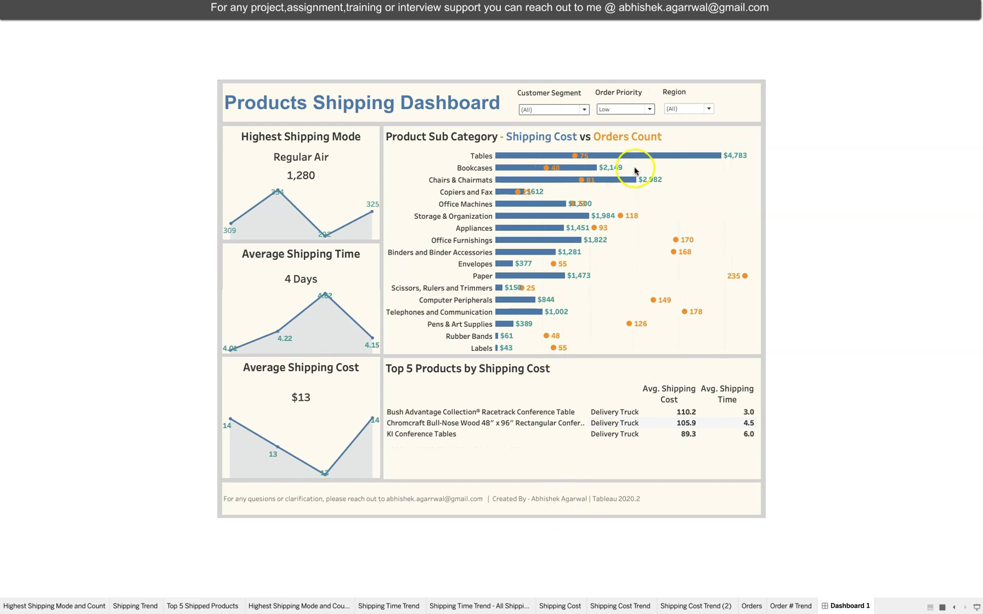
{"action": "left_click", "coordinate": [646, 109]}
{"action": "left_click", "coordinate": [637, 196]}
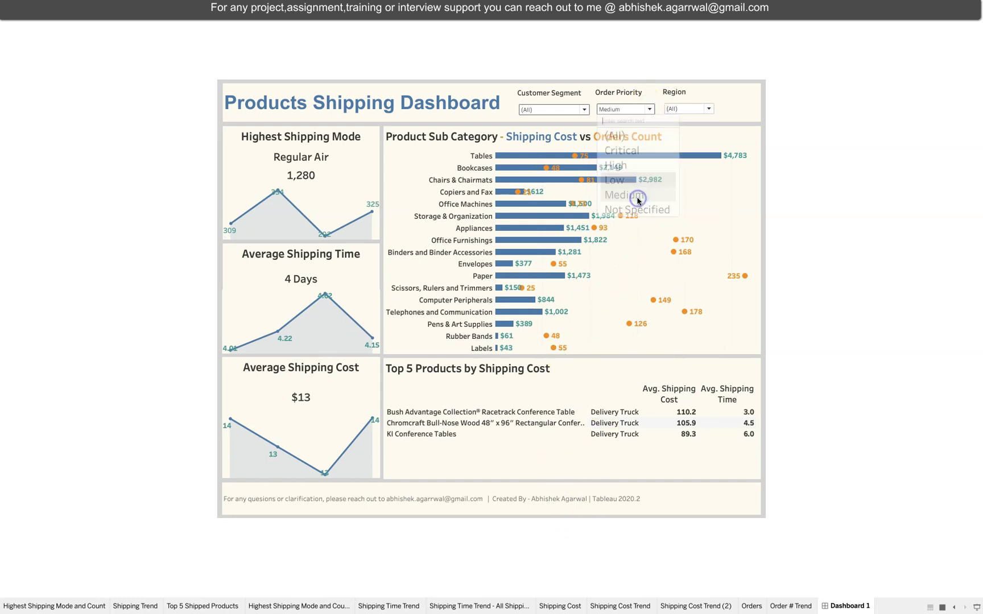
{"action": "left_click", "coordinate": [625, 109]}
{"action": "left_click", "coordinate": [631, 135]}
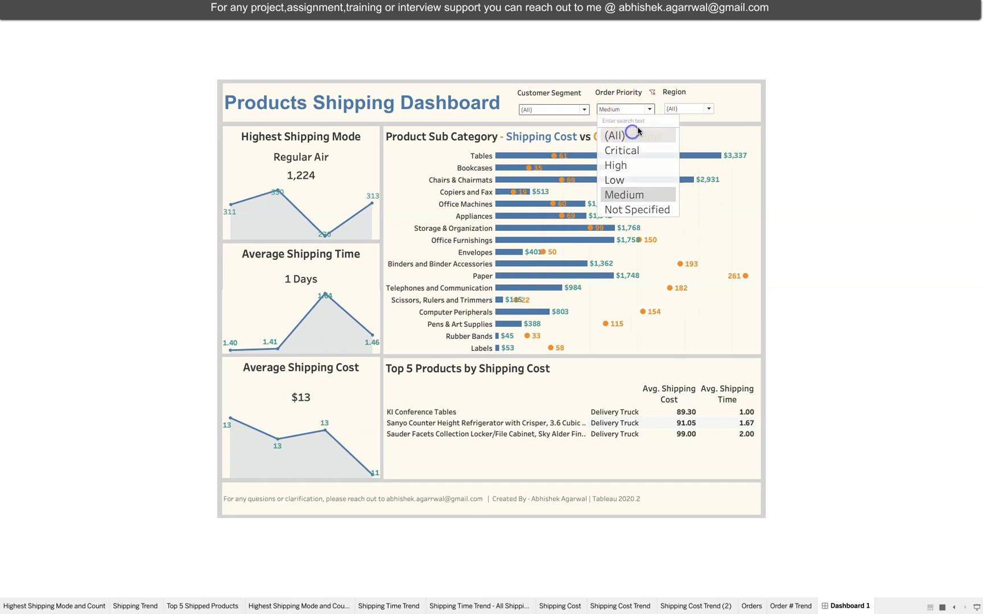
Step: Filter the dashboard by the Quebec region, and reset Region to (All)
{"action": "left_click", "coordinate": [688, 110]}
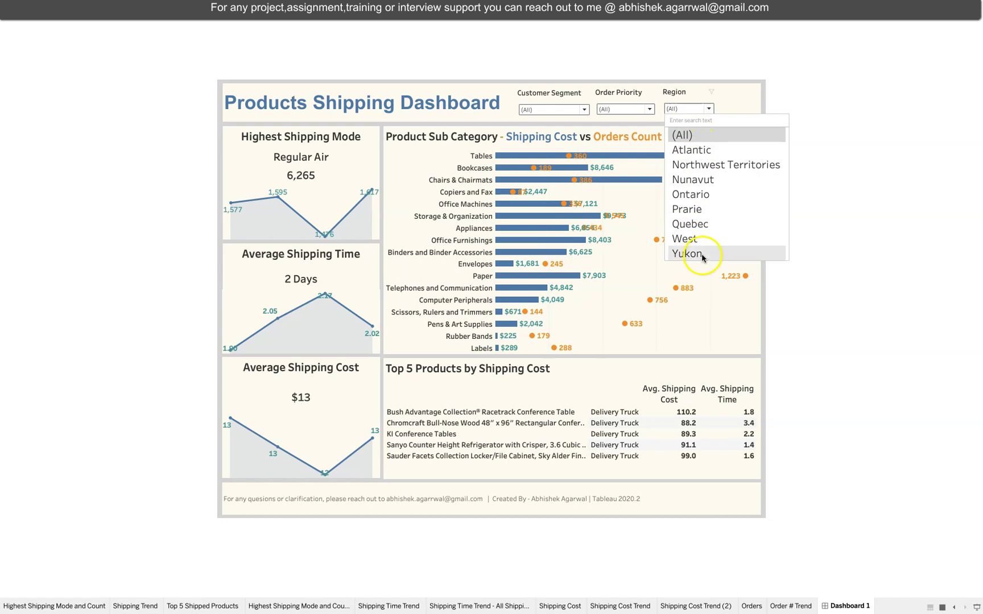
{"action": "left_click", "coordinate": [707, 226]}
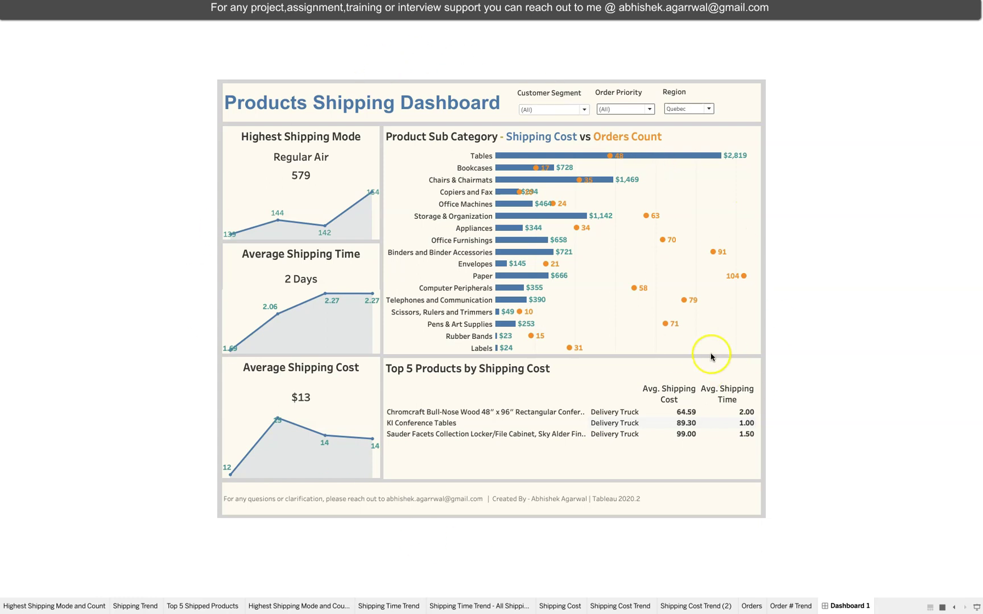
{"action": "left_click", "coordinate": [691, 108]}
{"action": "left_click", "coordinate": [687, 135]}
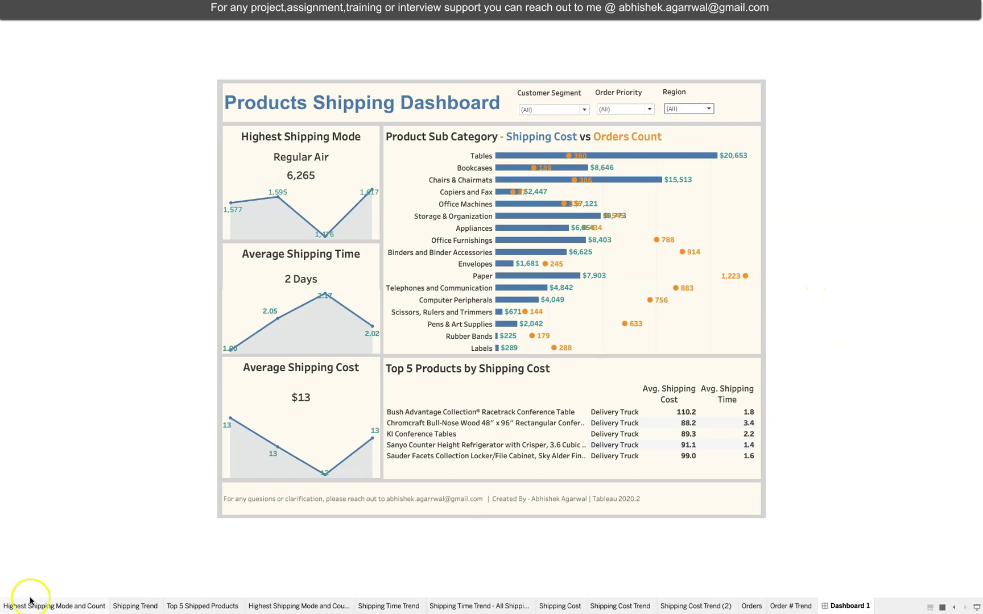
Step: Leave presentation mode and examine the columns of the Orders table in the workbook's data source
{"action": "mouse_move", "coordinate": [676, 159]}
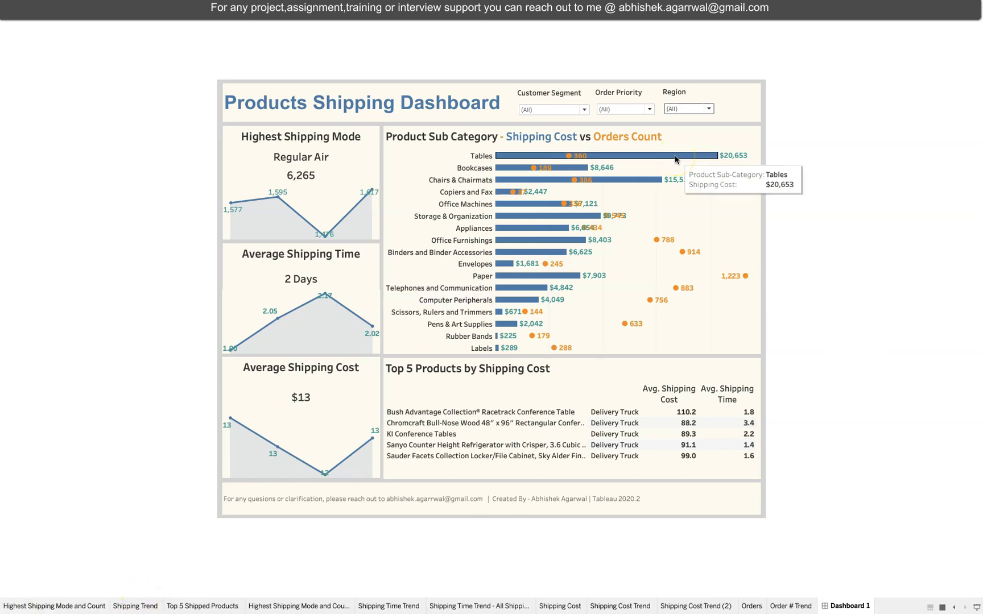
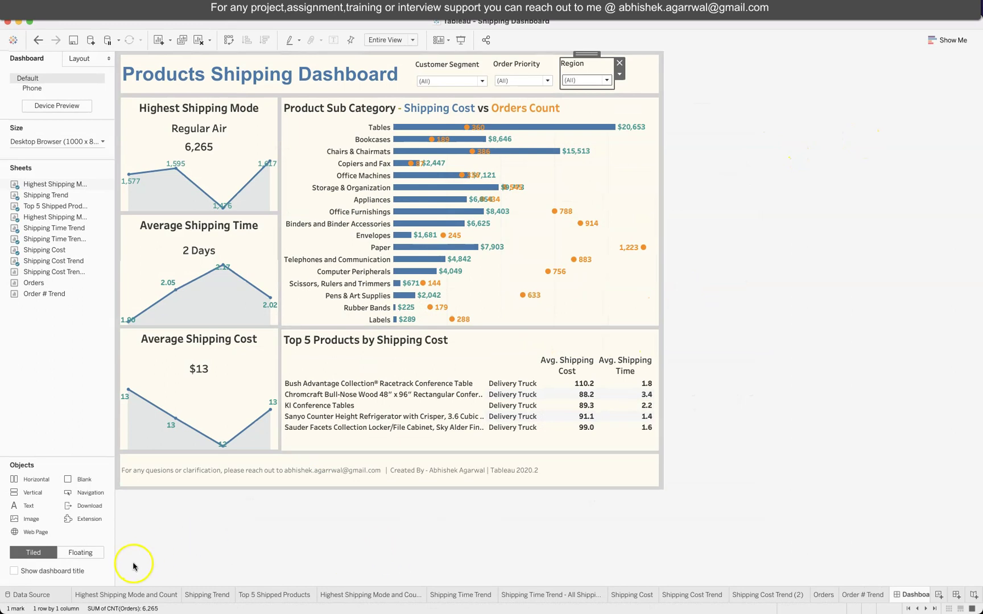
{"action": "left_click", "coordinate": [60, 597]}
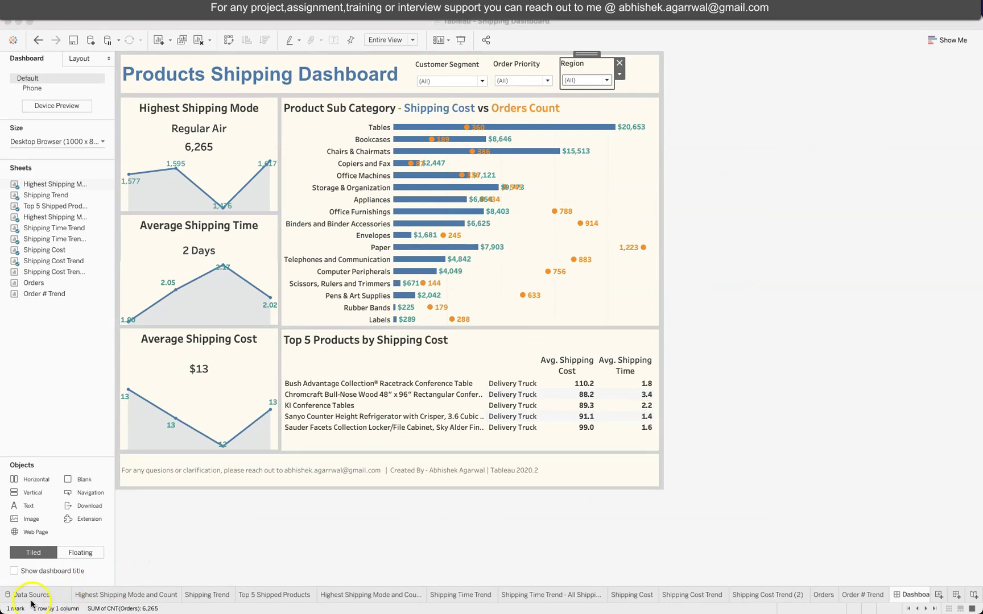
{"action": "left_click", "coordinate": [11, 594]}
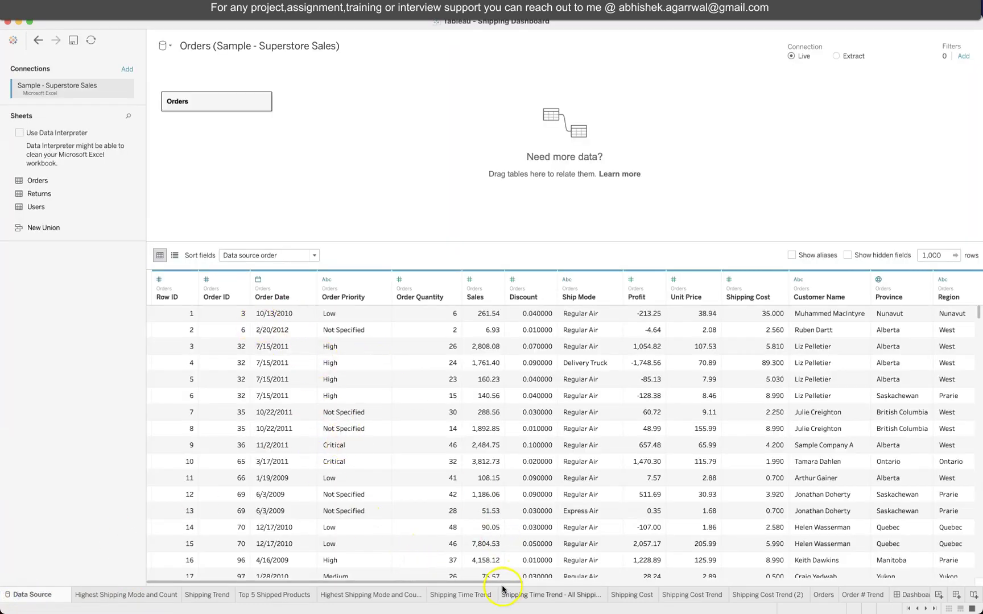
{"action": "left_click_drag", "start_coordinate": [505, 583], "coordinate": [470, 582]}
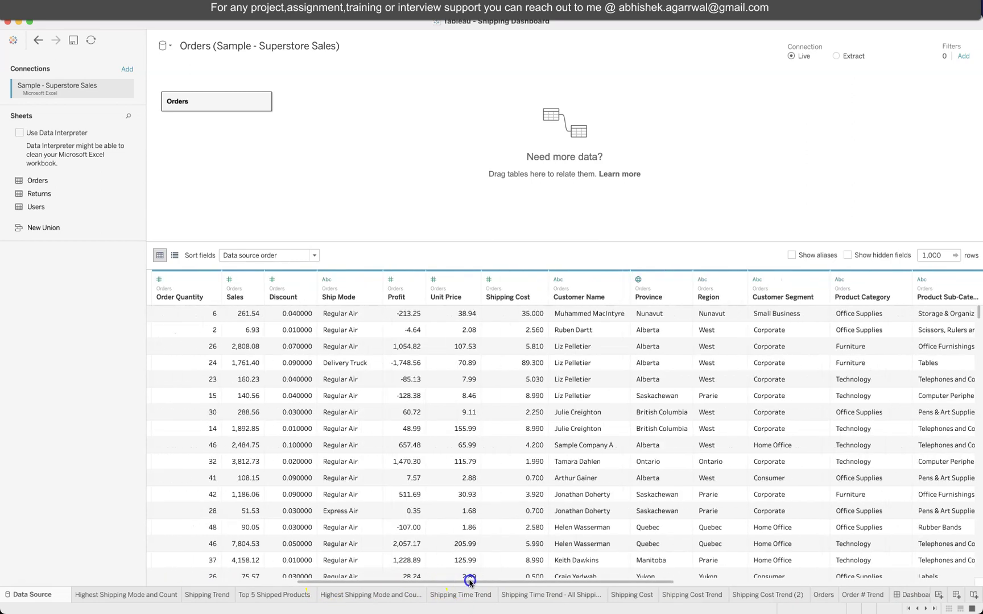
{"action": "left_click_drag", "start_coordinate": [470, 581], "coordinate": [507, 581]}
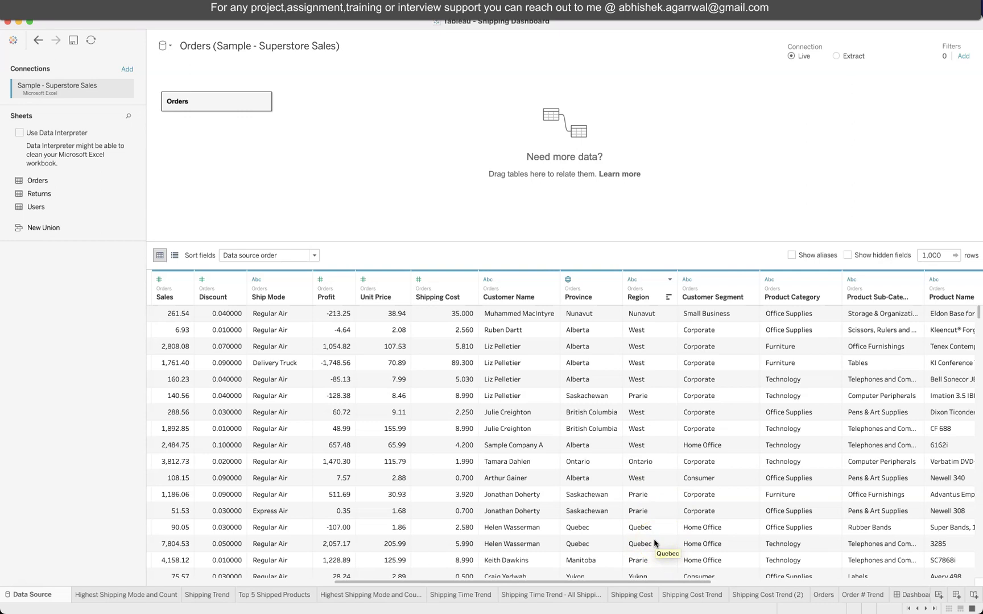
Step: Examine the title text and font settings of the Highest Shipping Mode and Count sheet, leaving them unedited
{"action": "left_click", "coordinate": [152, 595]}
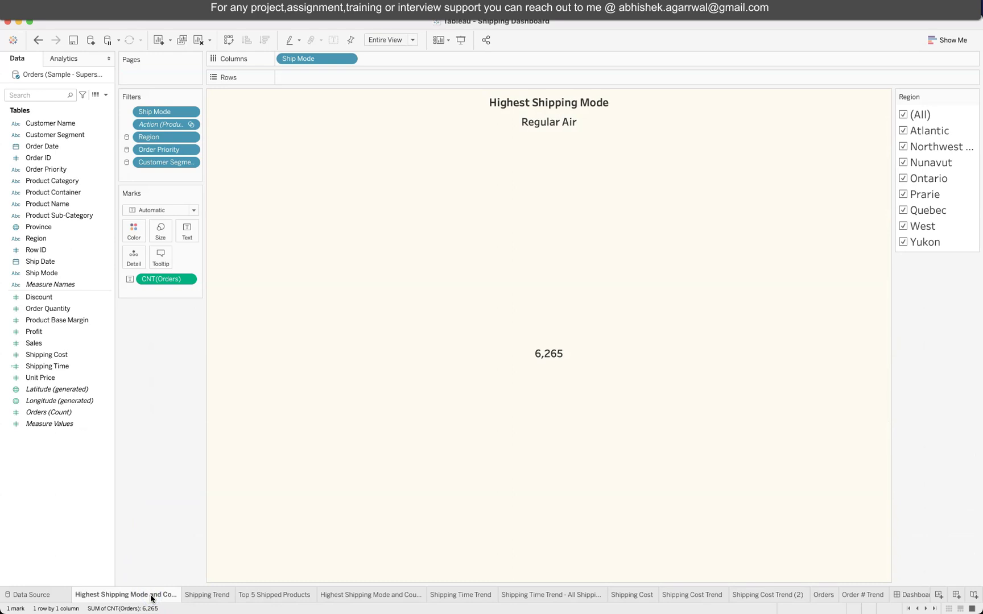
{"action": "left_click", "coordinate": [546, 107]}
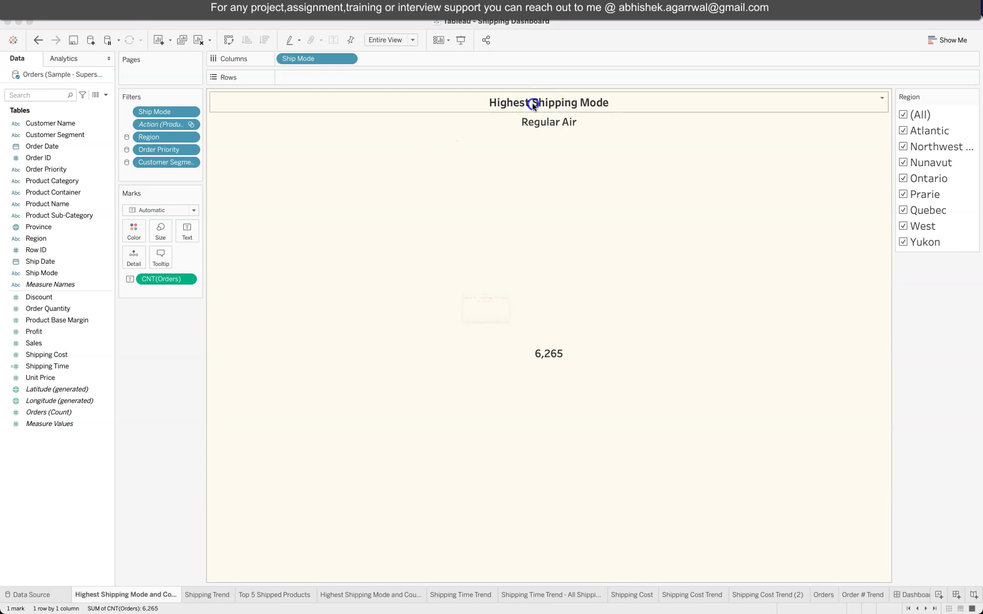
{"action": "double_click", "coordinate": [533, 105]}
{"action": "left_click_drag", "start_coordinate": [417, 268], "coordinate": [574, 266]}
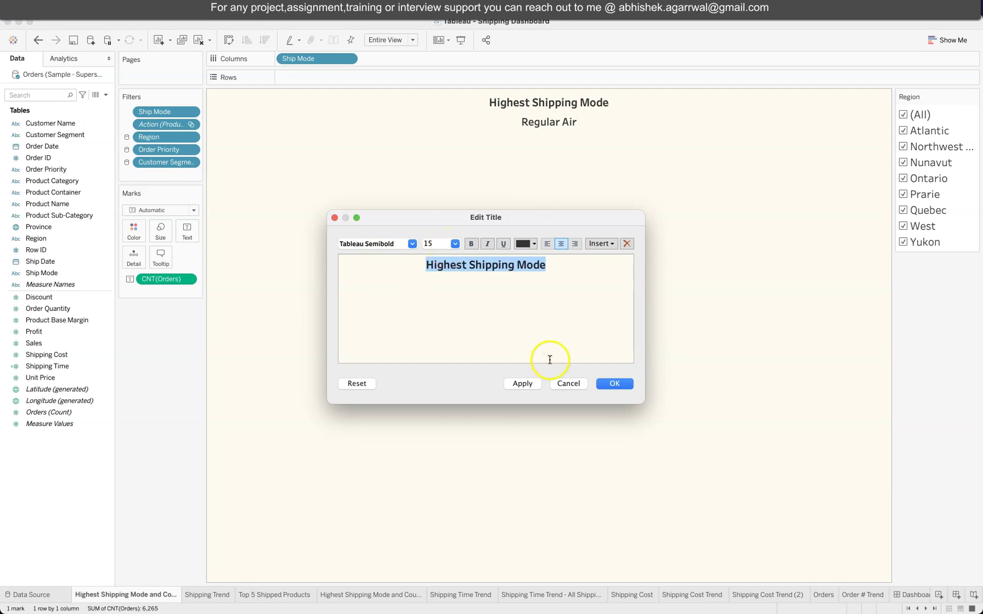
{"action": "left_click", "coordinate": [568, 384]}
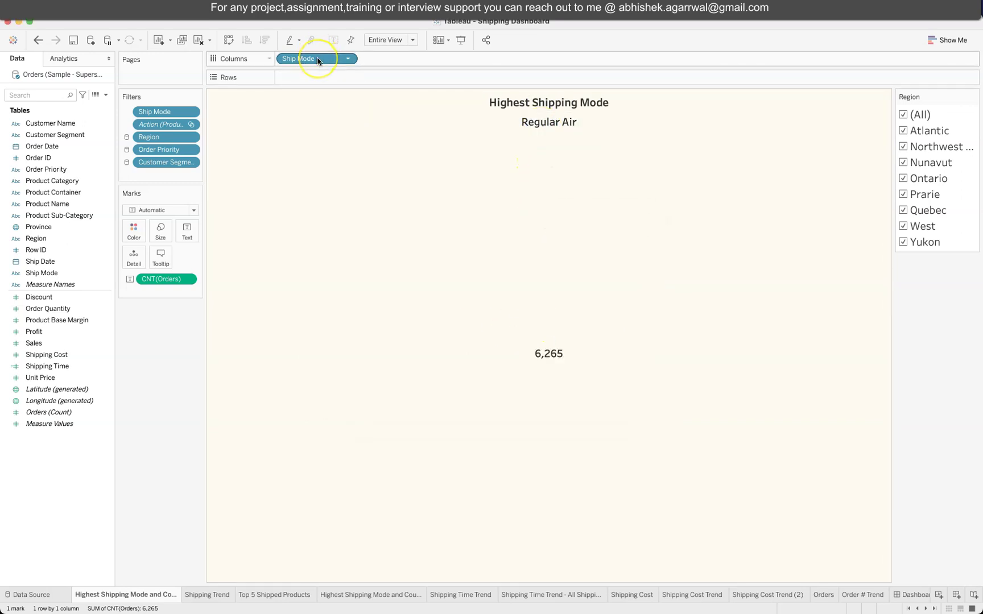
Step: Examine the General and Top settings of the Ship Mode filter, and leave the filter without changing it
{"action": "left_click", "coordinate": [348, 59]}
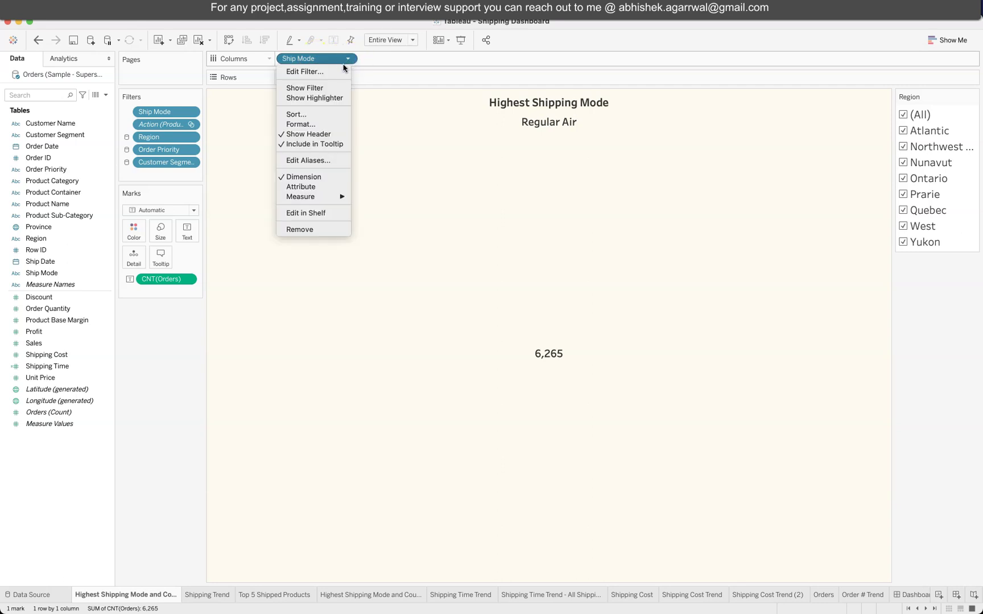
{"action": "left_click", "coordinate": [322, 74]}
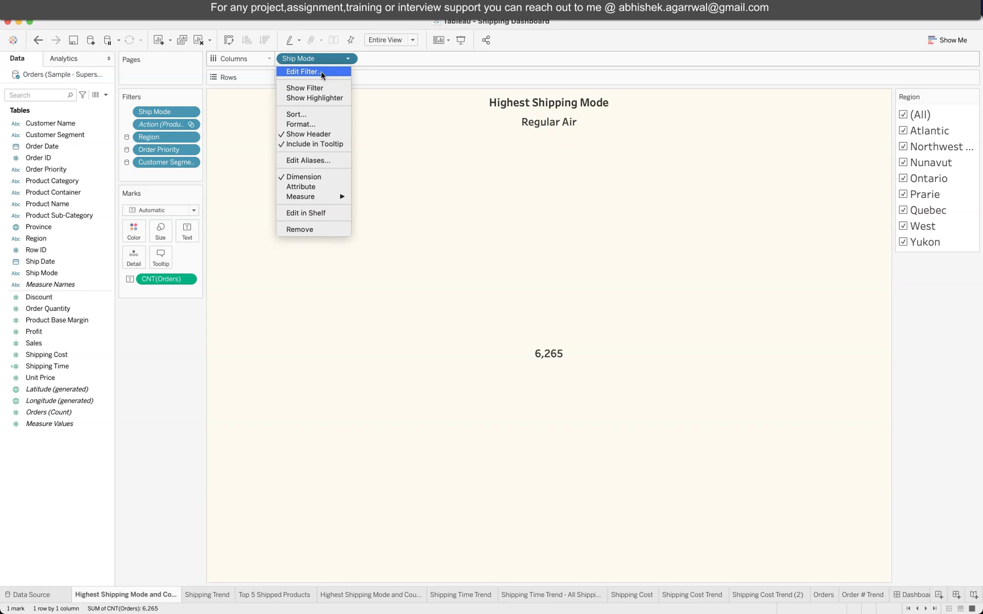
{"action": "left_click", "coordinate": [321, 72]}
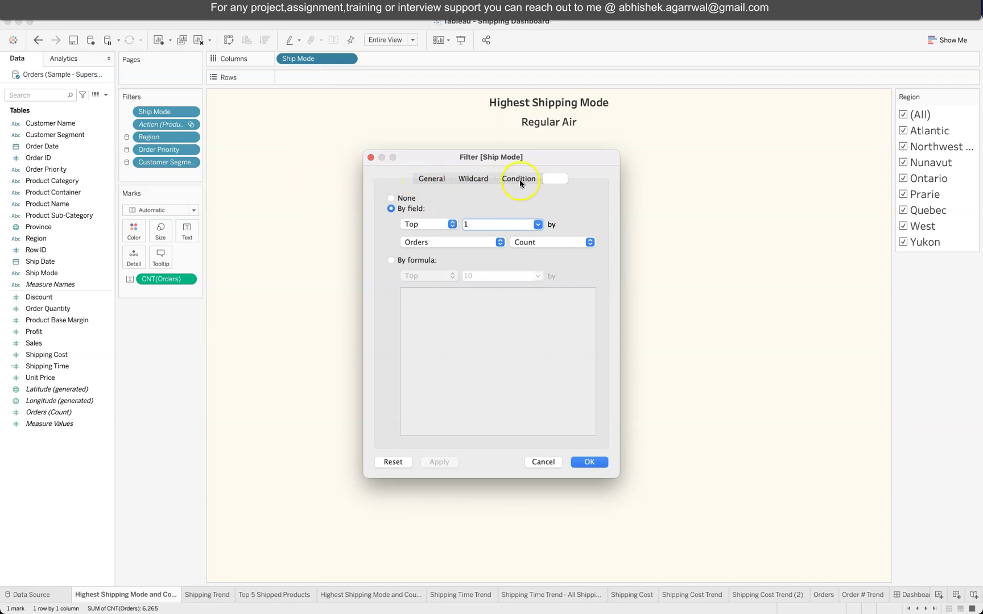
{"action": "left_click", "coordinate": [431, 179]}
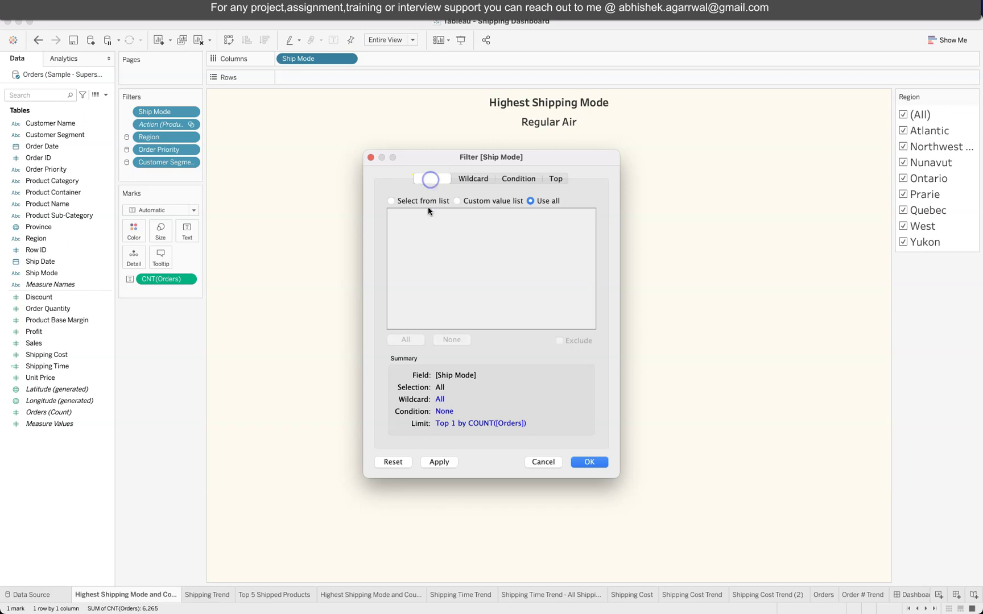
{"action": "left_click", "coordinate": [551, 181]}
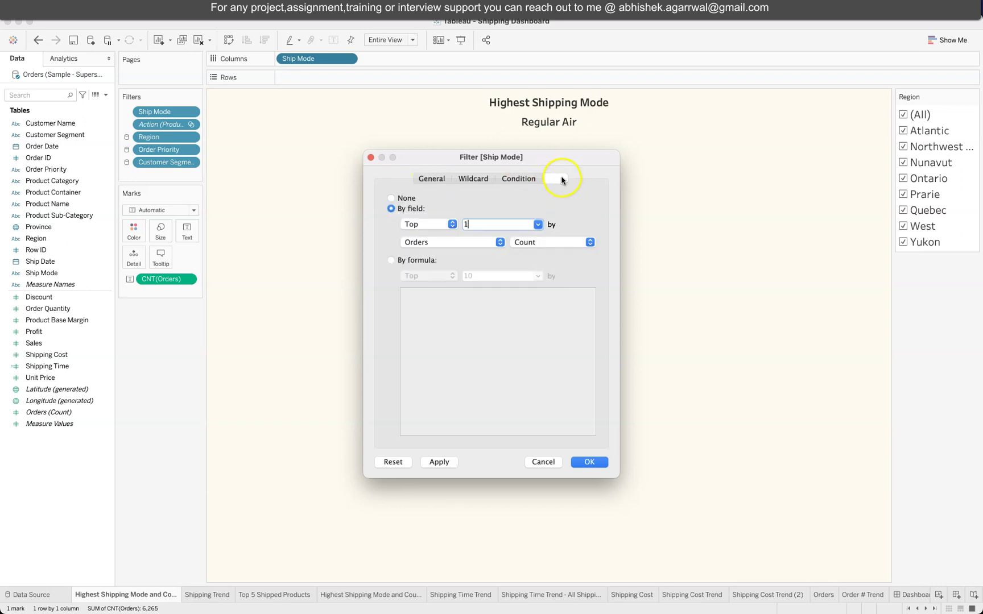
{"action": "left_click", "coordinate": [408, 212]}
{"action": "left_click", "coordinate": [481, 225]}
{"action": "left_click", "coordinate": [541, 463]}
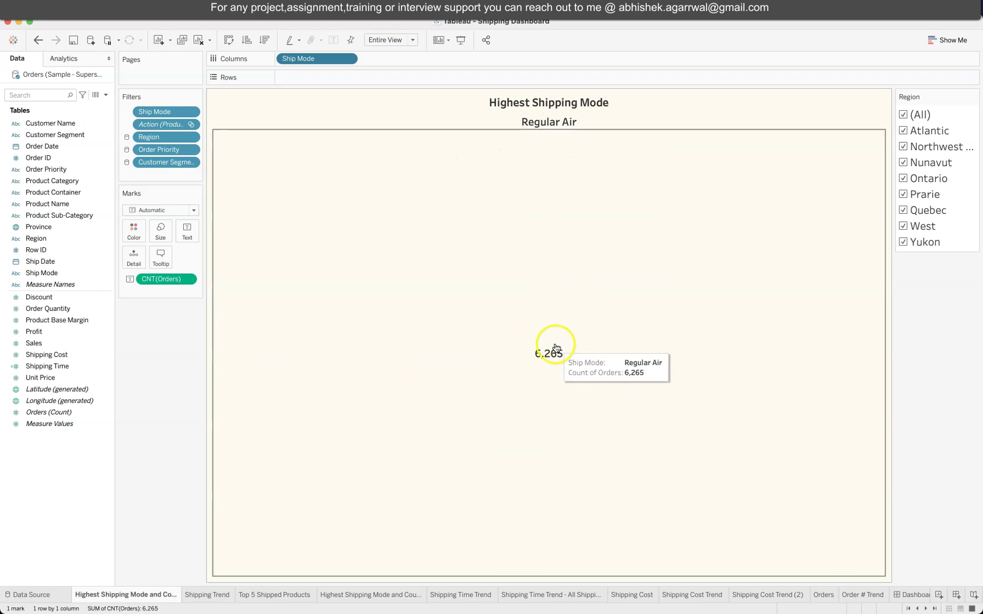
Step: Examine the ship mode header and the order count mark on the Highest Shipping Mode and Count sheet
{"action": "left_click", "coordinate": [544, 128]}
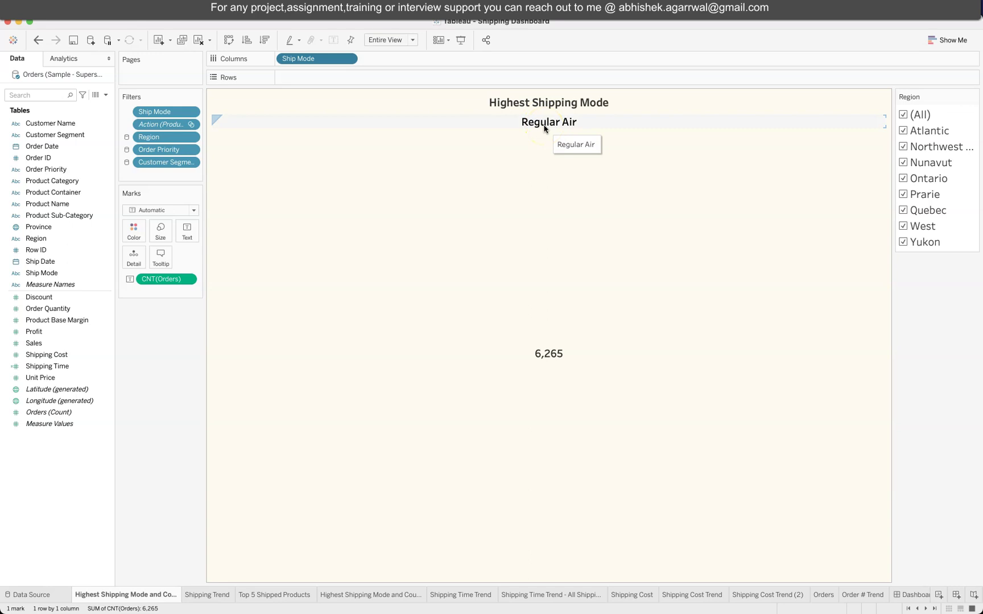
{"action": "left_click", "coordinate": [457, 261]}
{"action": "left_click", "coordinate": [155, 302]}
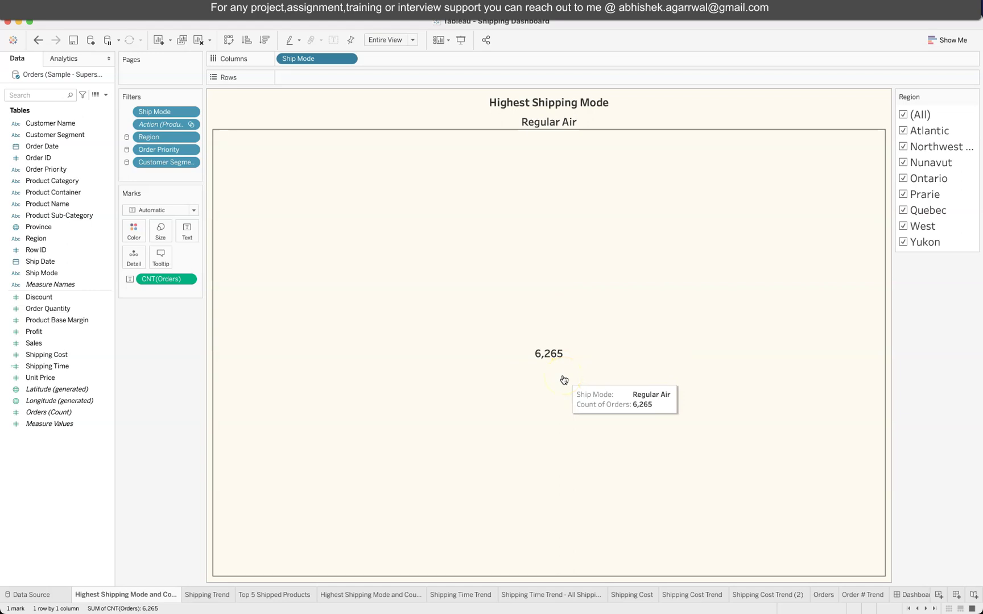
Step: View the Shipping Trend sheet, and inspect how it sits with the Highest Shipping Mode sheet on Dashboard 1
{"action": "left_click", "coordinate": [211, 595]}
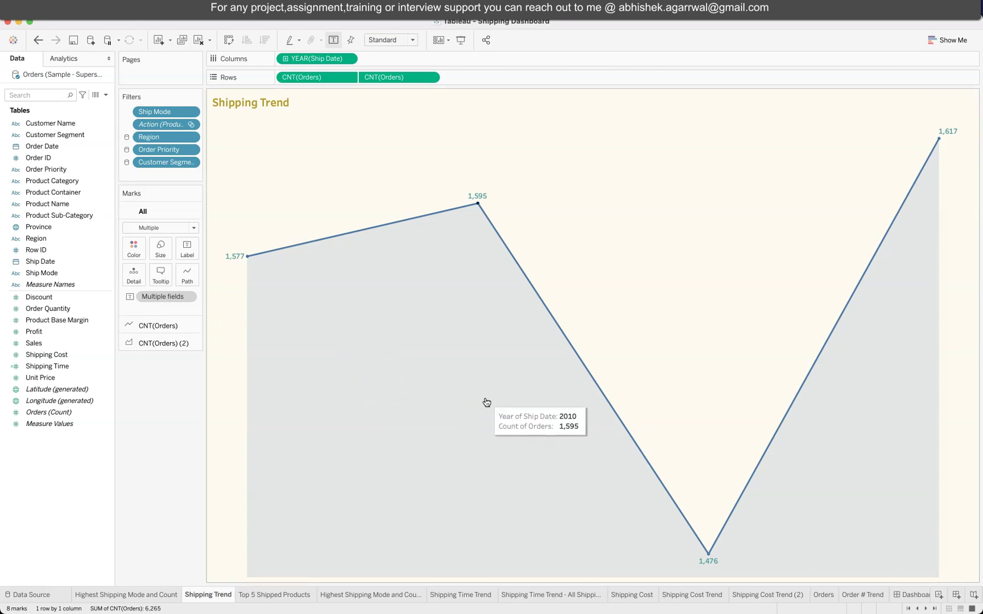
{"action": "left_click", "coordinate": [922, 593]}
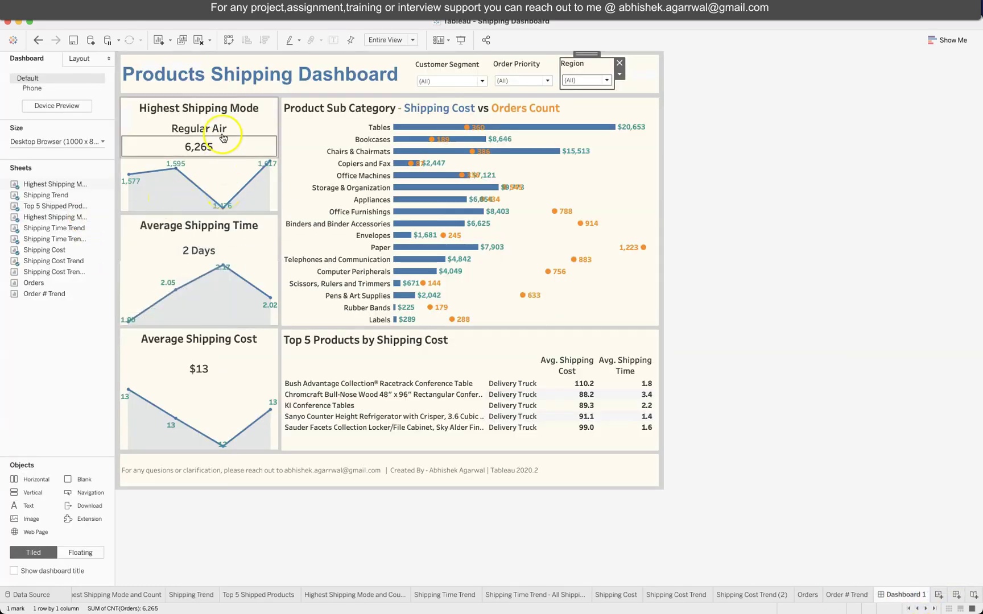
{"action": "left_click", "coordinate": [253, 113]}
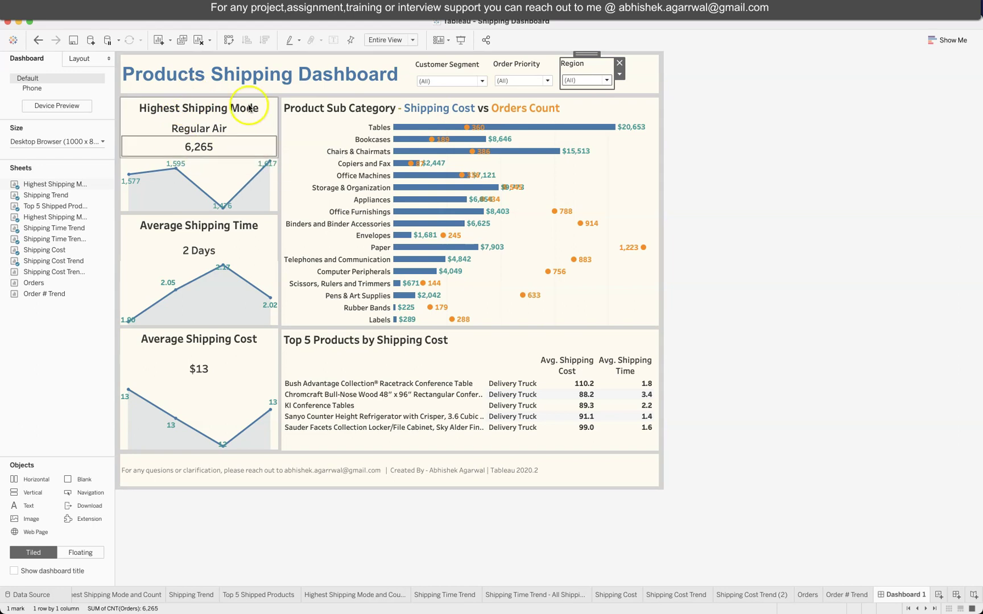
{"action": "left_click", "coordinate": [222, 170]}
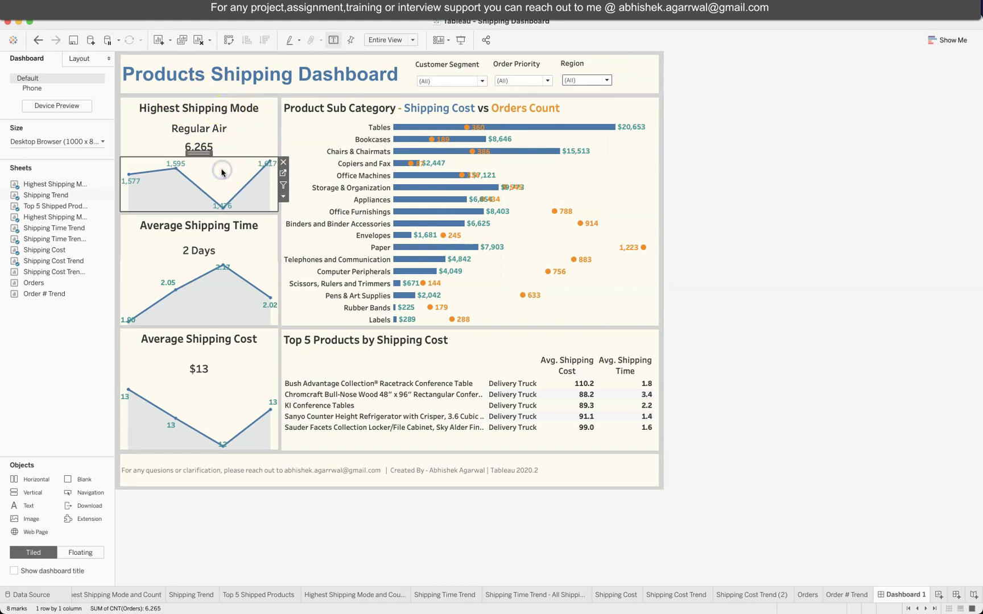
{"action": "left_click", "coordinate": [264, 111]}
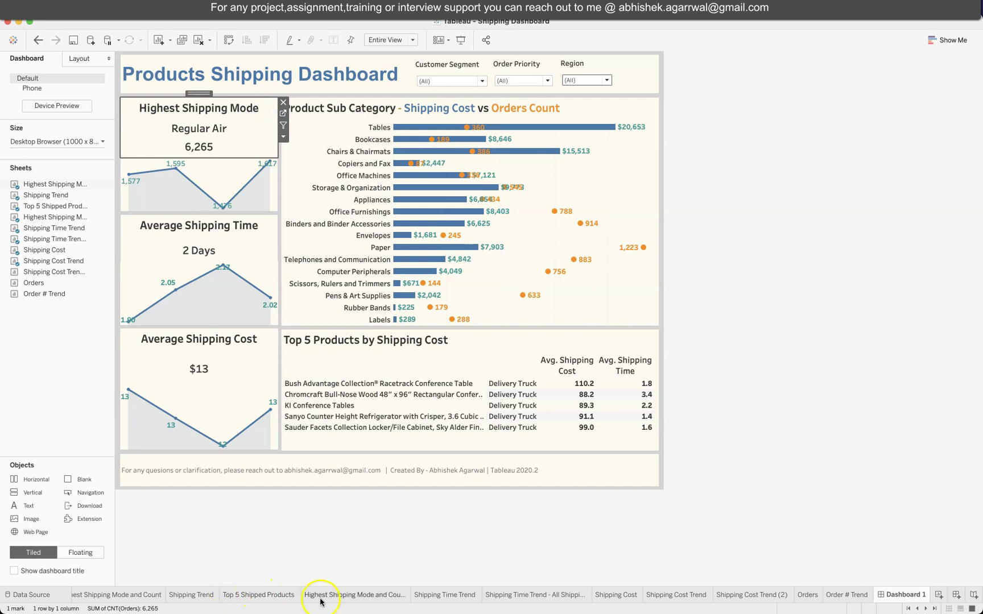
Step: Open the formatting of the Shipping Trend sheet and examine its worksheet shading color
{"action": "left_click", "coordinate": [269, 595]}
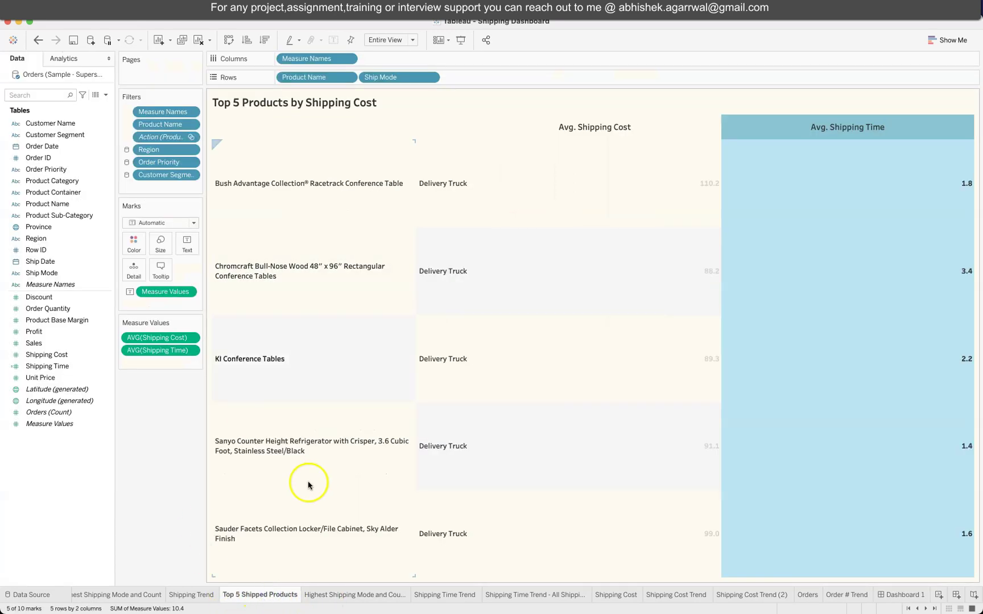
{"action": "left_click", "coordinate": [196, 597]}
{"action": "mouse_move", "coordinate": [305, 292]}
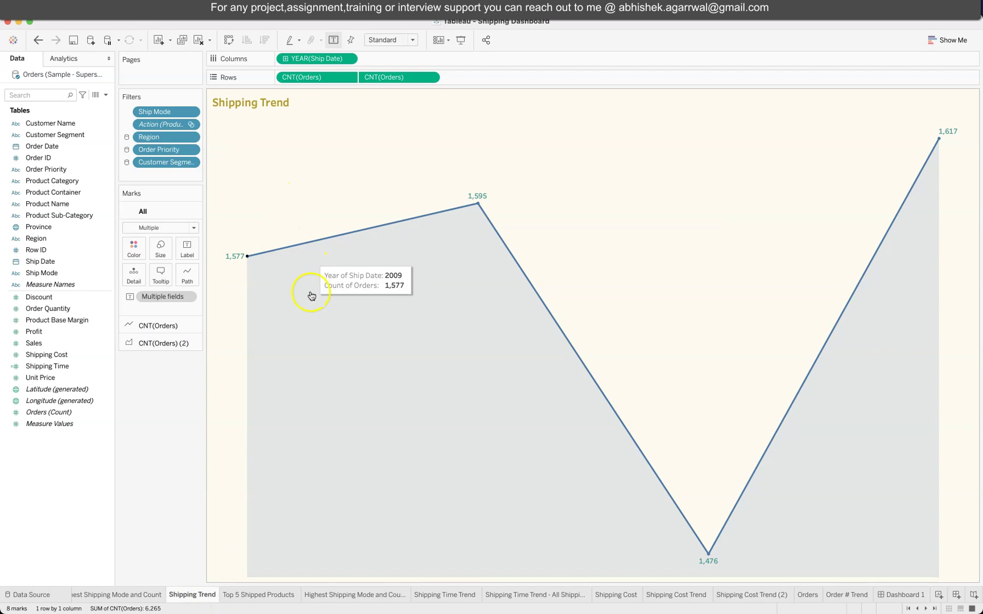
{"action": "right_click", "coordinate": [395, 147]}
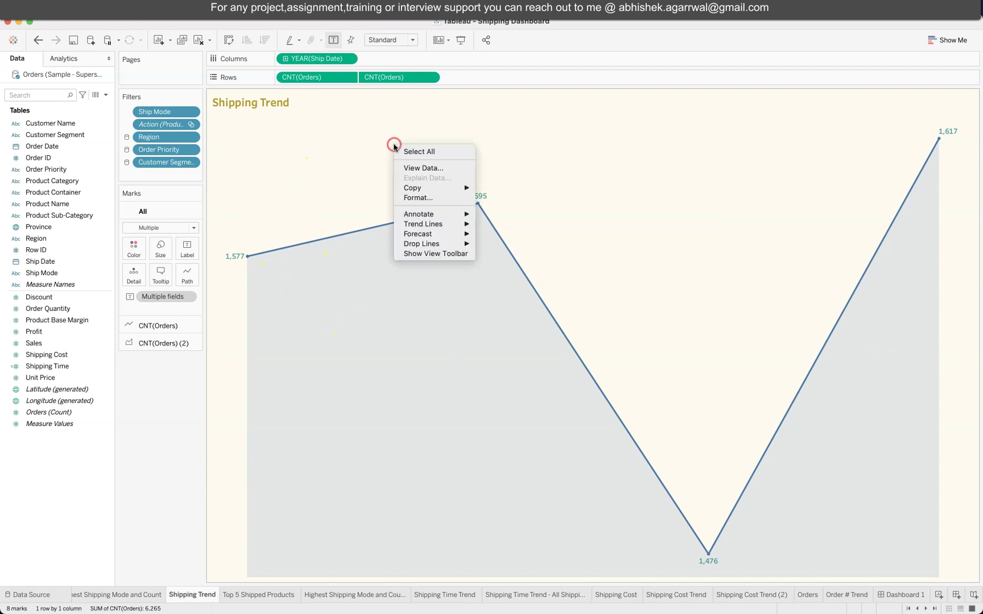
{"action": "left_click", "coordinate": [426, 198]}
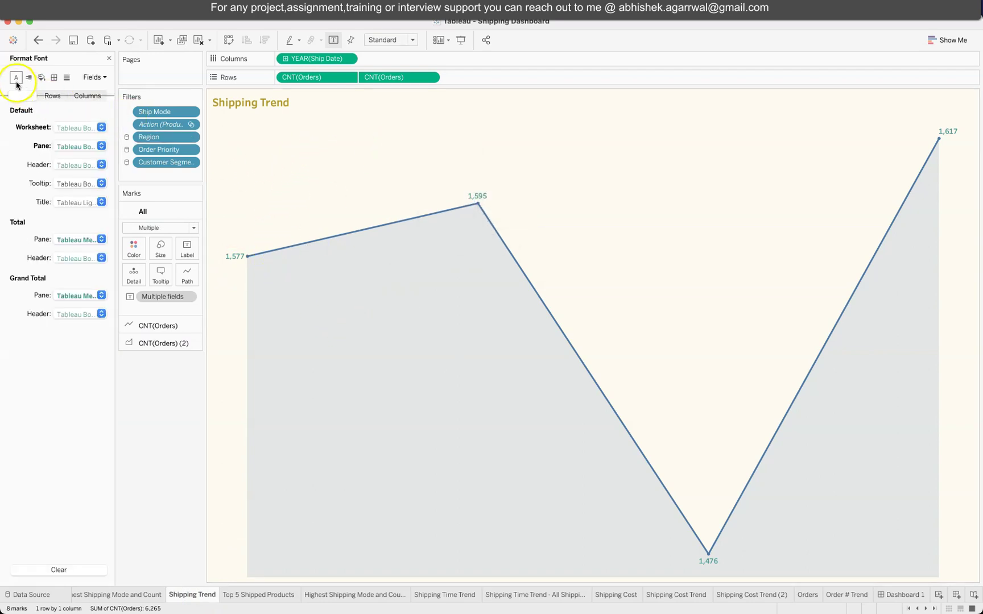
{"action": "left_click", "coordinate": [41, 79]}
{"action": "left_click", "coordinate": [76, 127]}
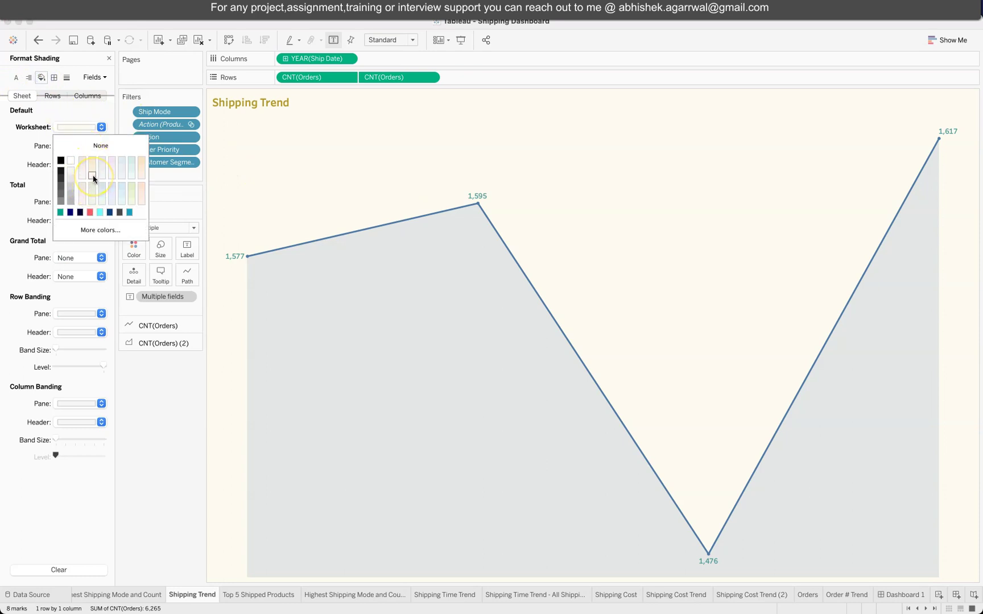
{"action": "left_click", "coordinate": [189, 503]}
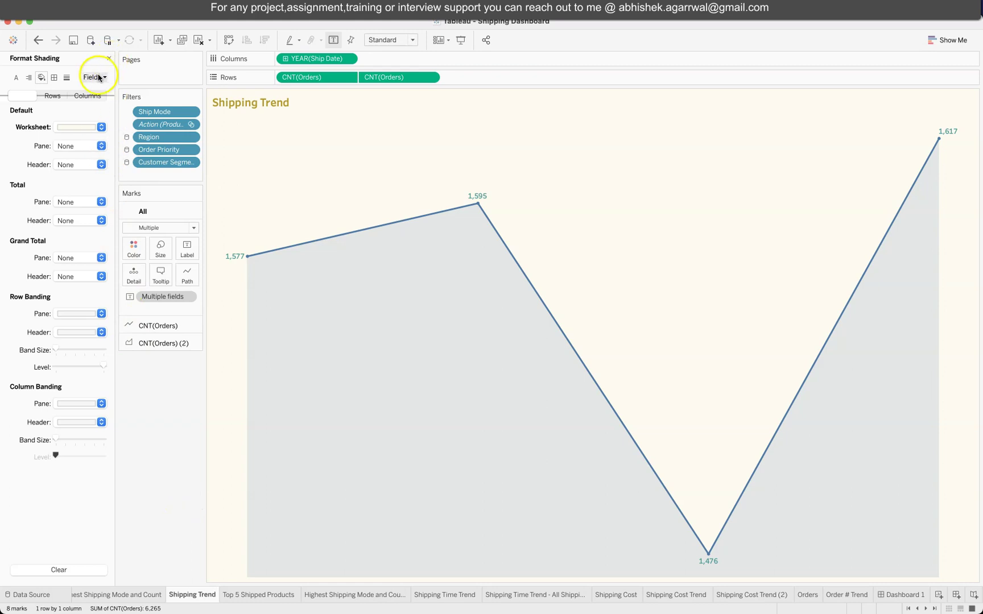
Step: Examine the Shipping Trend sheet's line formatting for sheet and columns, and its border formatting for sheet and rows
{"action": "left_click", "coordinate": [67, 77]}
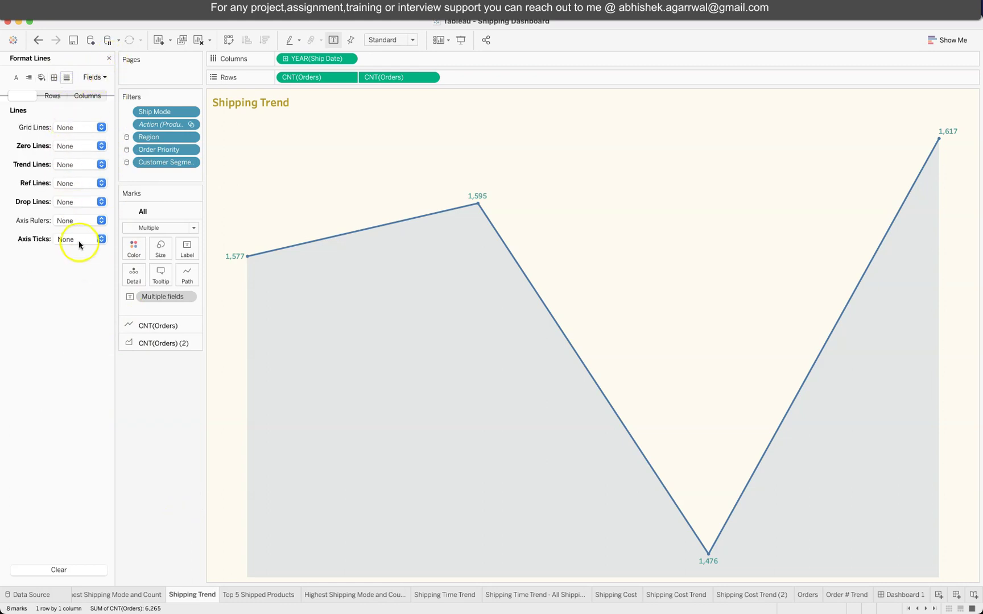
{"action": "left_click", "coordinate": [76, 95]}
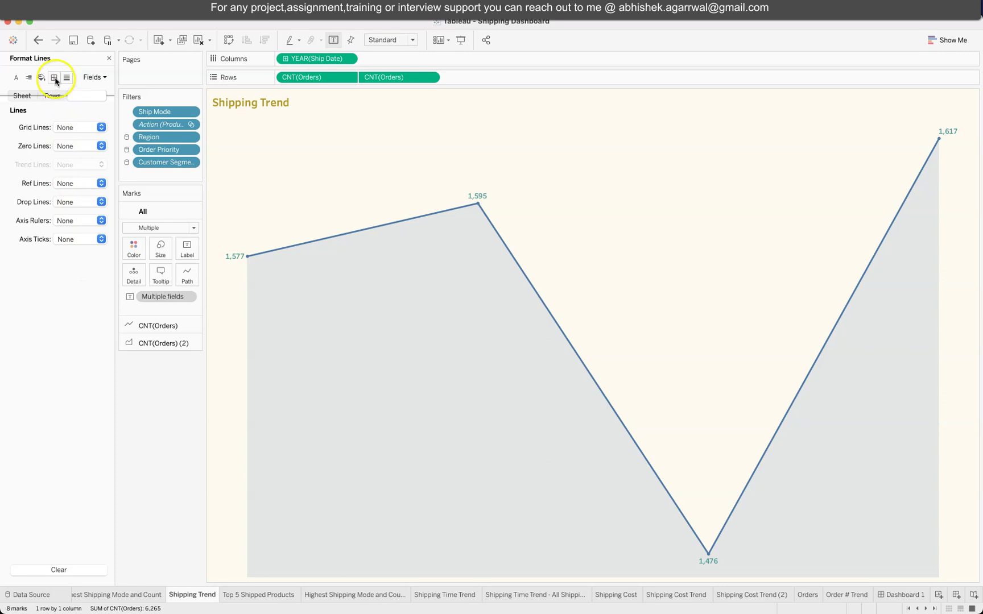
{"action": "left_click", "coordinate": [54, 77]}
{"action": "left_click", "coordinate": [16, 95]}
{"action": "left_click", "coordinate": [56, 95]}
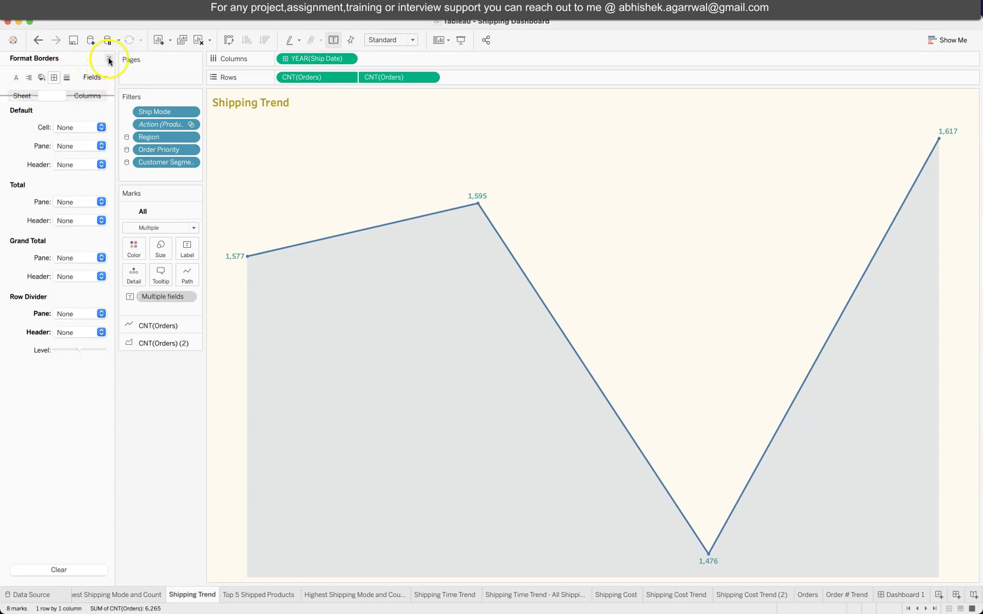
Step: Examine the rows font formatting of the Shipping Trend sheet, including the header font options
{"action": "left_click", "coordinate": [16, 78]}
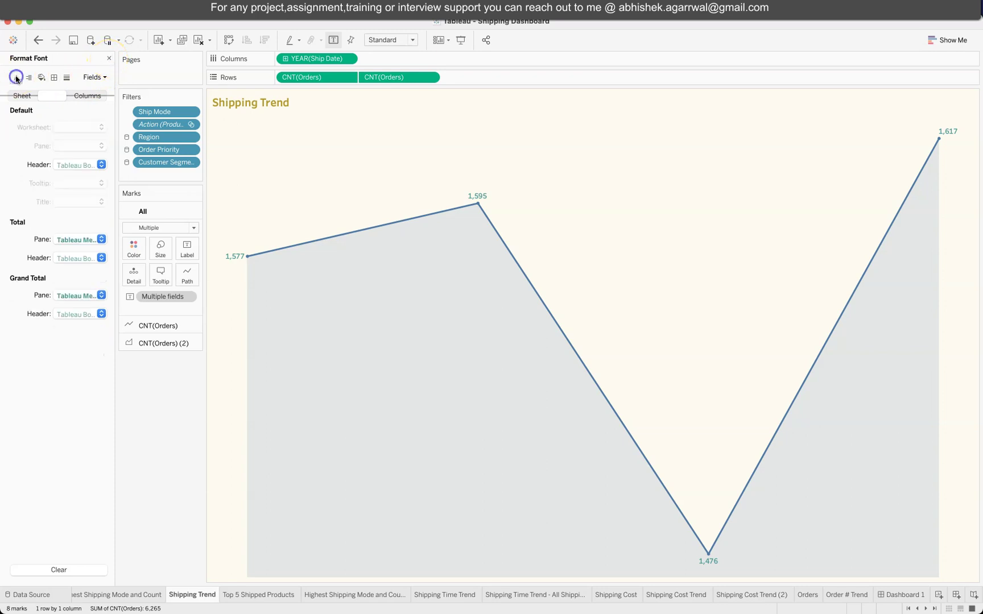
{"action": "left_click", "coordinate": [80, 165]}
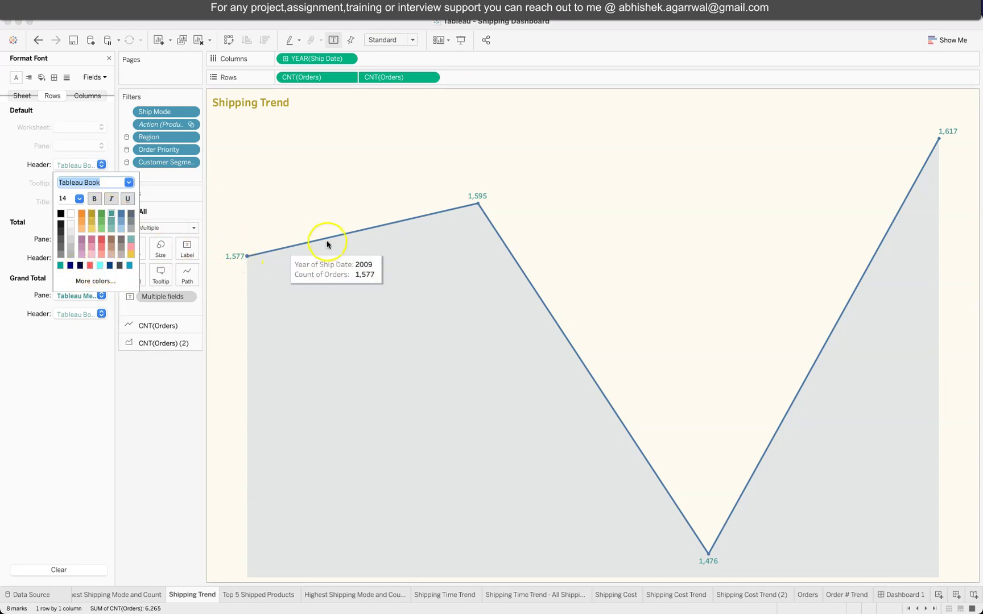
{"action": "left_click", "coordinate": [159, 408]}
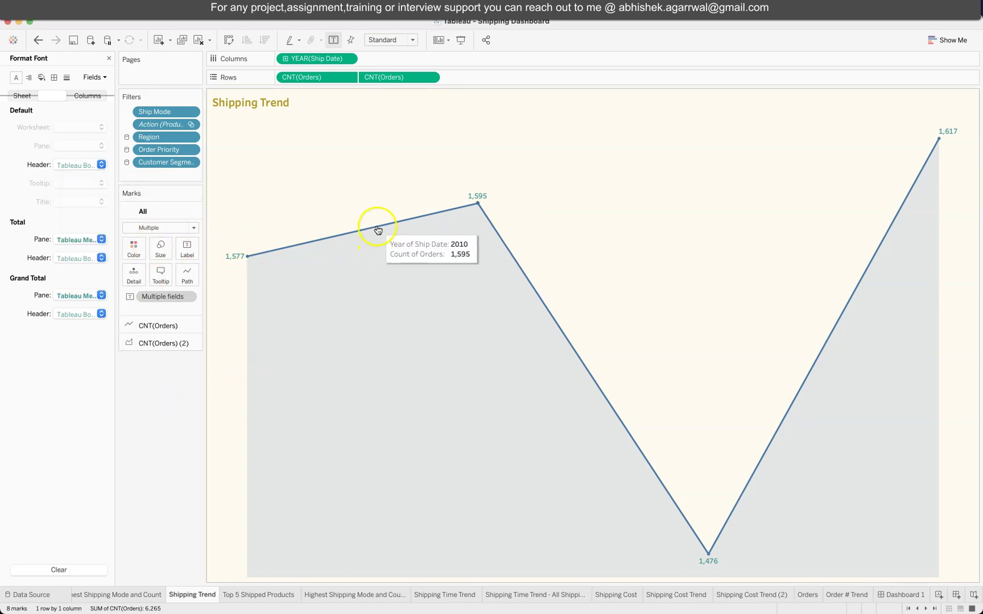
Step: Inspect the mark color options on the Shipping Trend sheet and the separate marks settings of both CNT(Orders) measures
{"action": "left_click", "coordinate": [132, 245]}
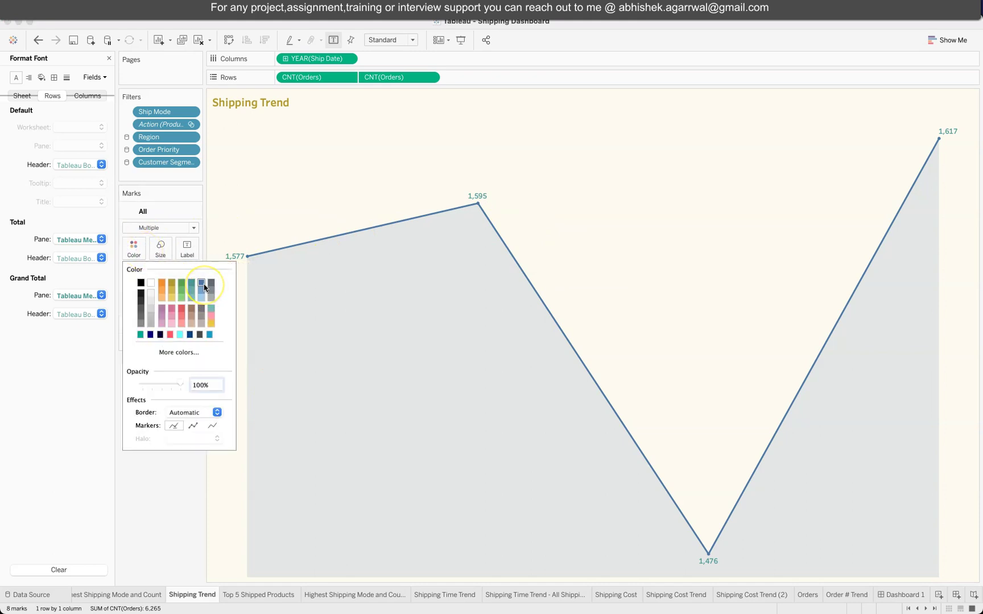
{"action": "left_click", "coordinate": [165, 490]}
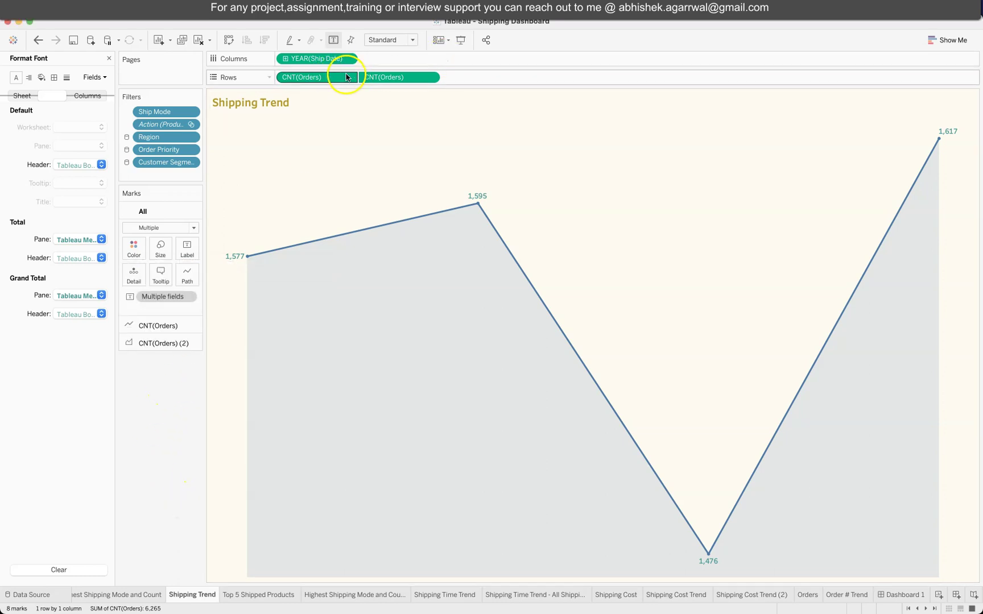
{"action": "left_click", "coordinate": [151, 328]}
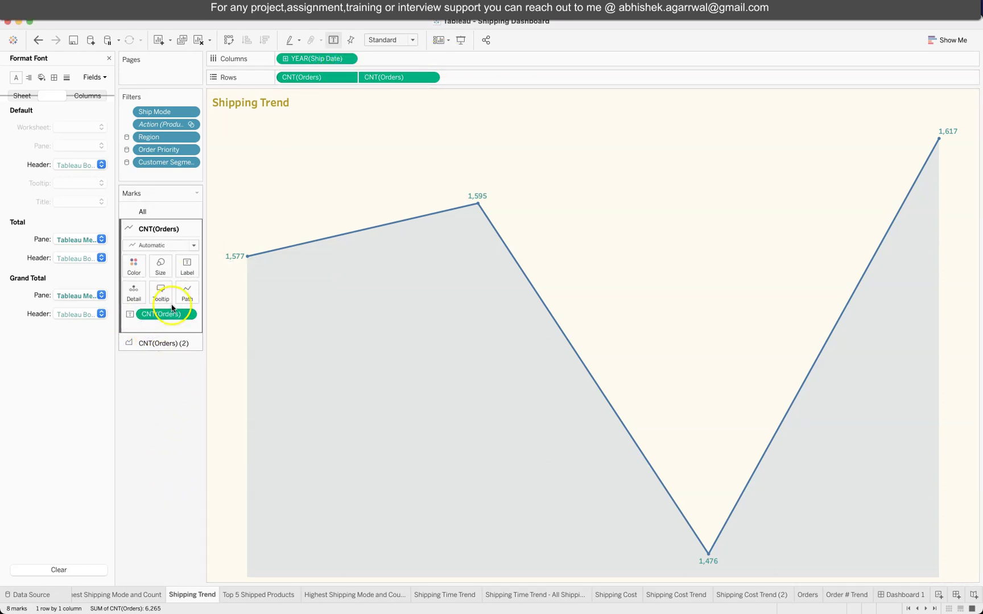
{"action": "left_click", "coordinate": [164, 343]}
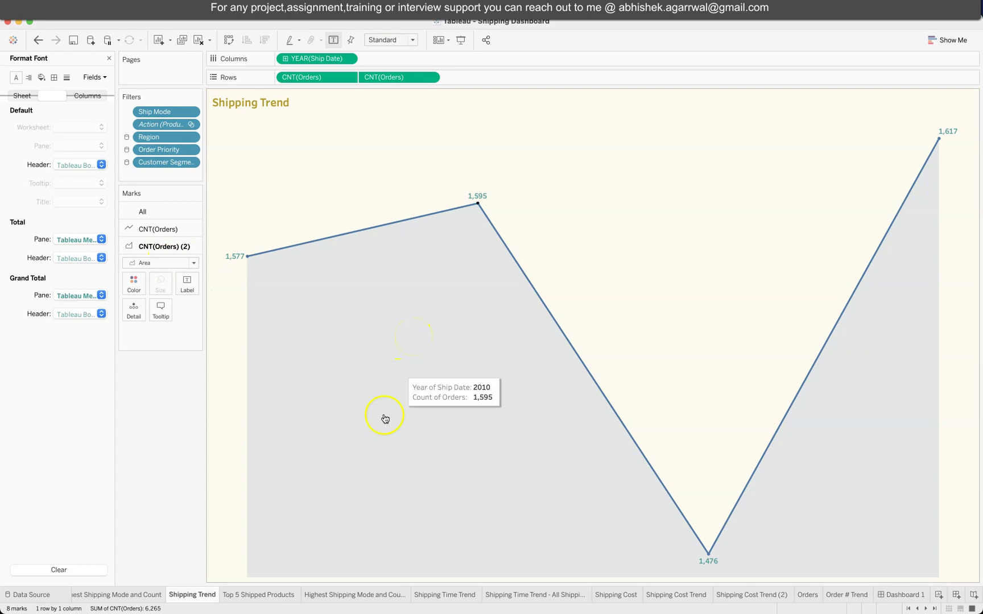
Step: View the Top 5 Shipped Products sheet and the Average Shipping Time sheet, and close the font formatting
{"action": "left_click", "coordinate": [264, 596]}
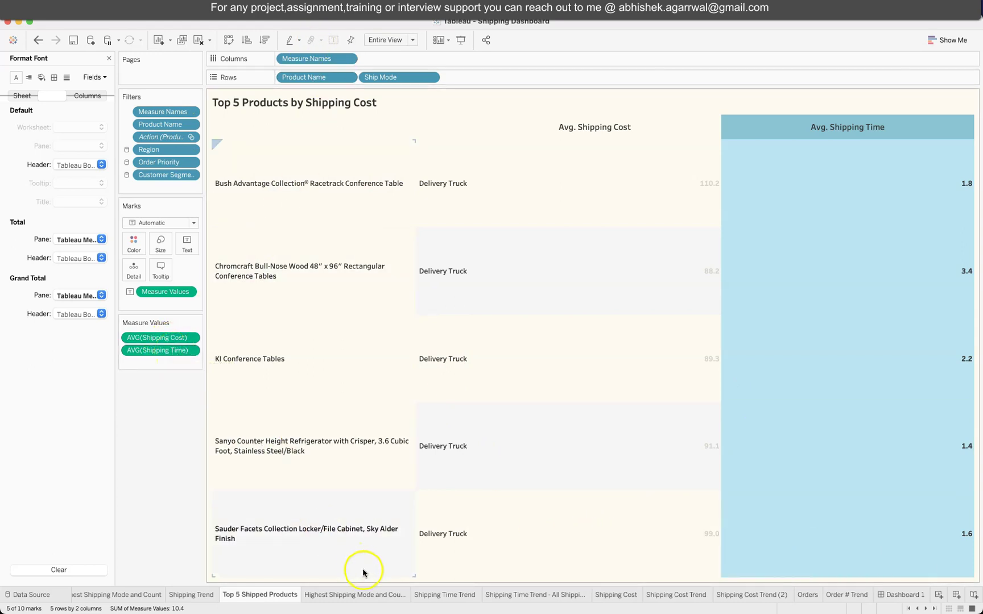
{"action": "left_click", "coordinate": [387, 597]}
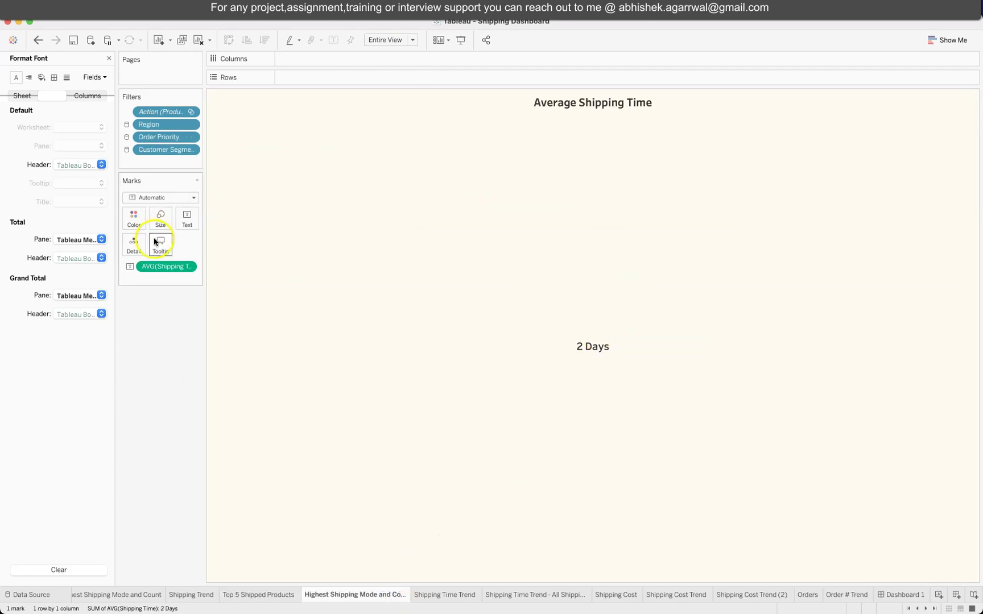
{"action": "left_click", "coordinate": [109, 58]}
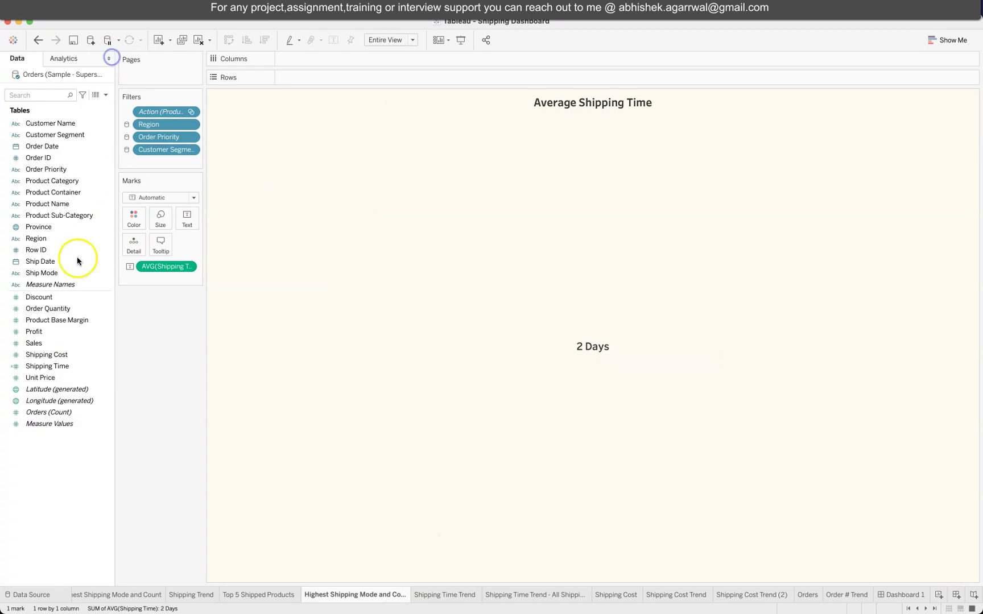
Step: Open the Shipping Time calculated field, examine its formula, and close it without changes
{"action": "left_click", "coordinate": [88, 263]}
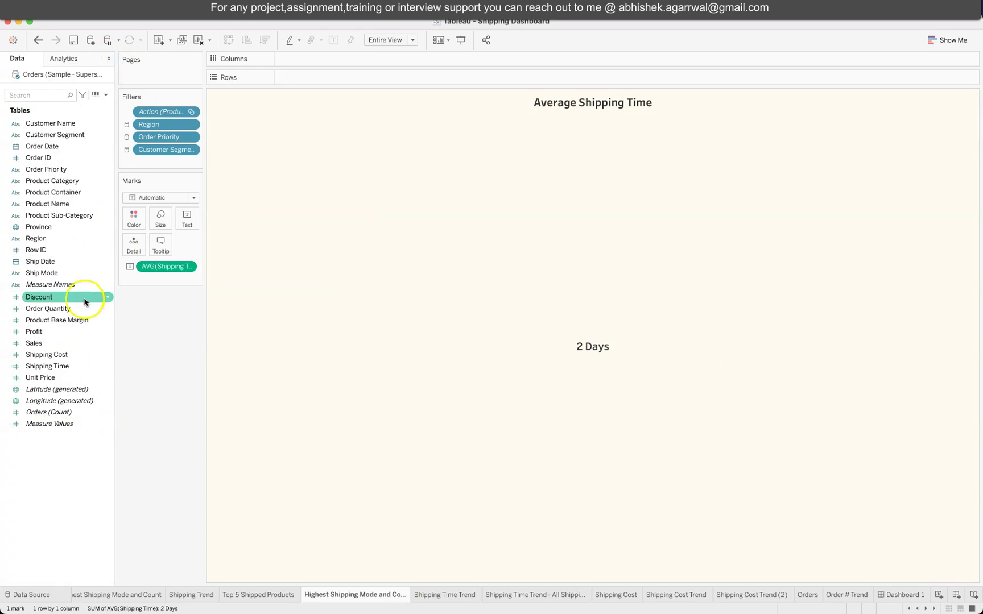
{"action": "left_click", "coordinate": [105, 368]}
{"action": "left_click", "coordinate": [145, 426]}
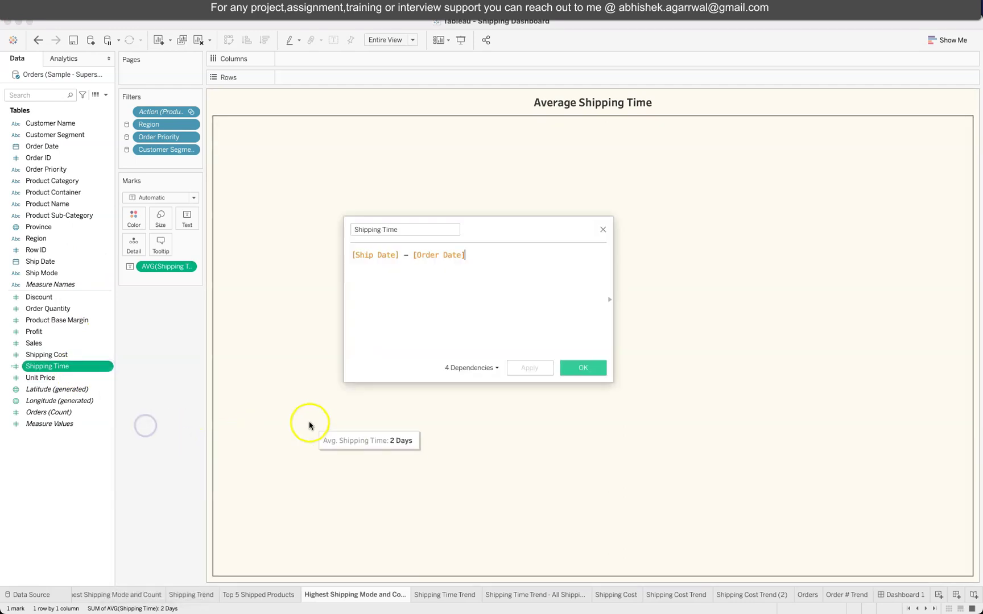
{"action": "left_click_drag", "start_coordinate": [368, 257], "coordinate": [486, 256]}
{"action": "left_click", "coordinate": [486, 256]}
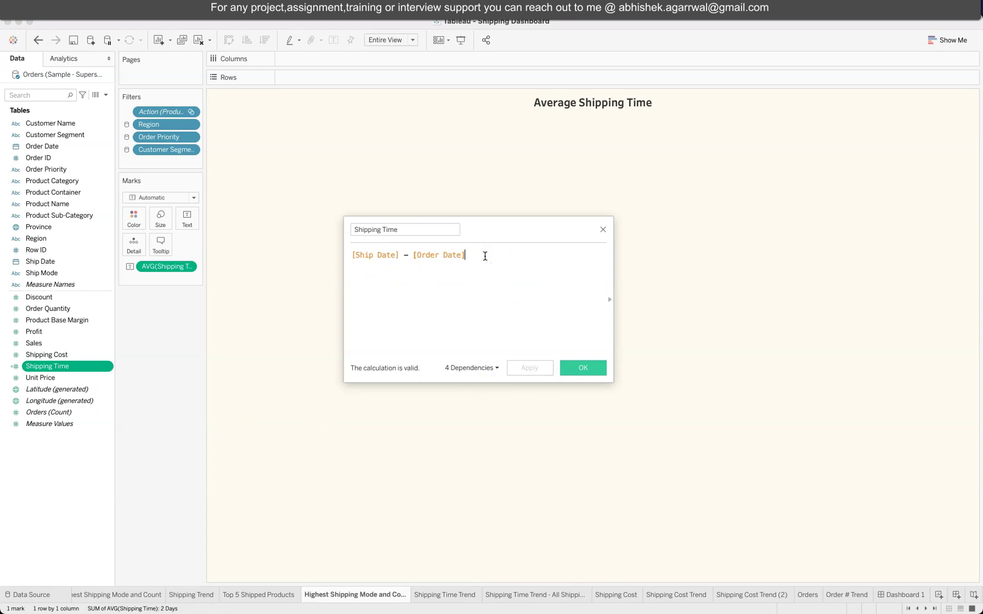
{"action": "left_click", "coordinate": [603, 229]}
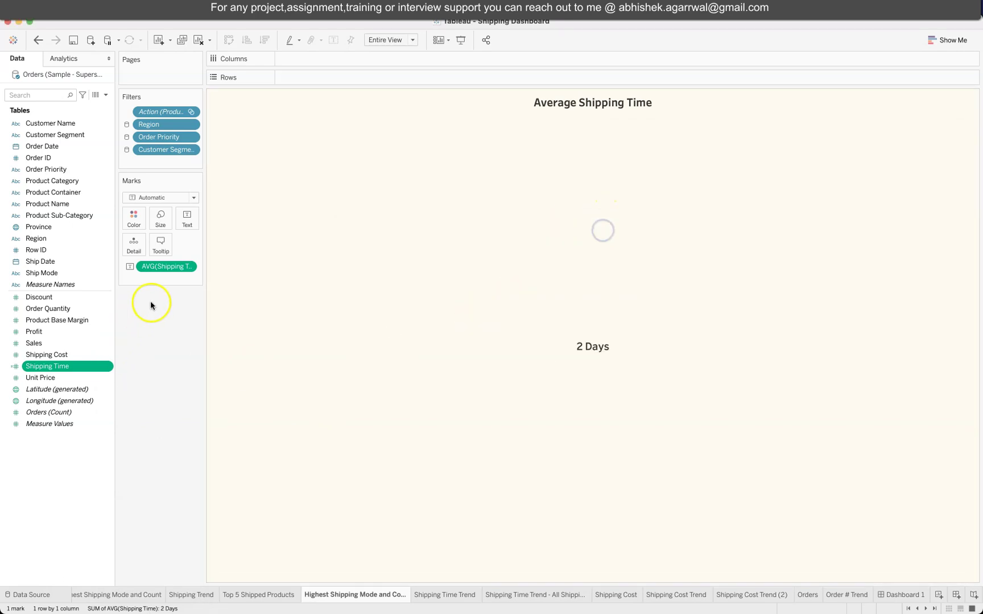
{"action": "mouse_move", "coordinate": [588, 351]}
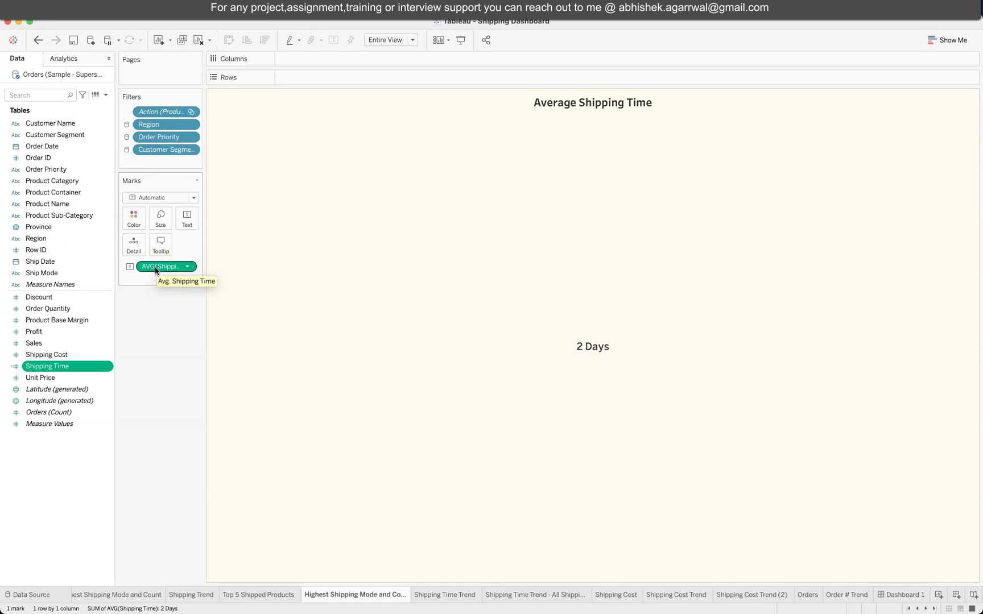
Step: Compare the Shipping Time Trend sheet with the Shipping Trend sheet and the other sheets between them
{"action": "left_click", "coordinate": [437, 594]}
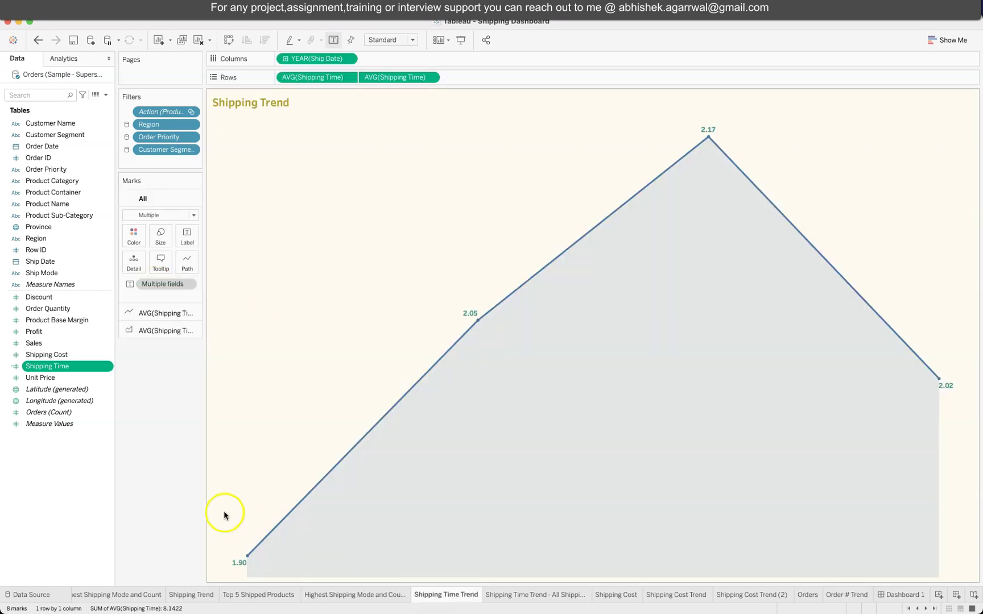
{"action": "left_click", "coordinate": [262, 594]}
{"action": "left_click", "coordinate": [322, 594]}
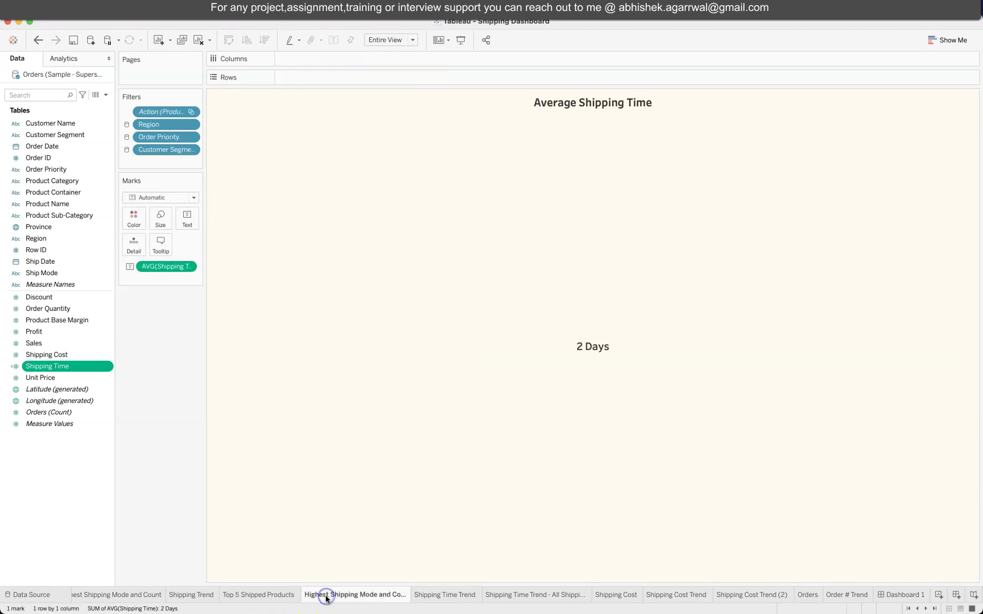
{"action": "left_click", "coordinate": [198, 595]}
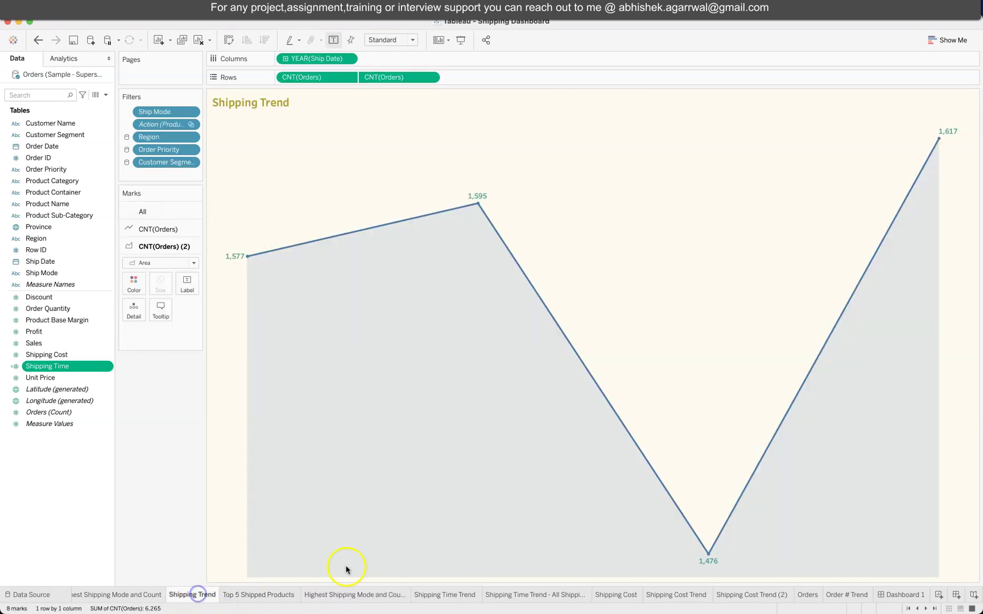
{"action": "left_click", "coordinate": [468, 595]}
{"action": "mouse_move", "coordinate": [511, 439]}
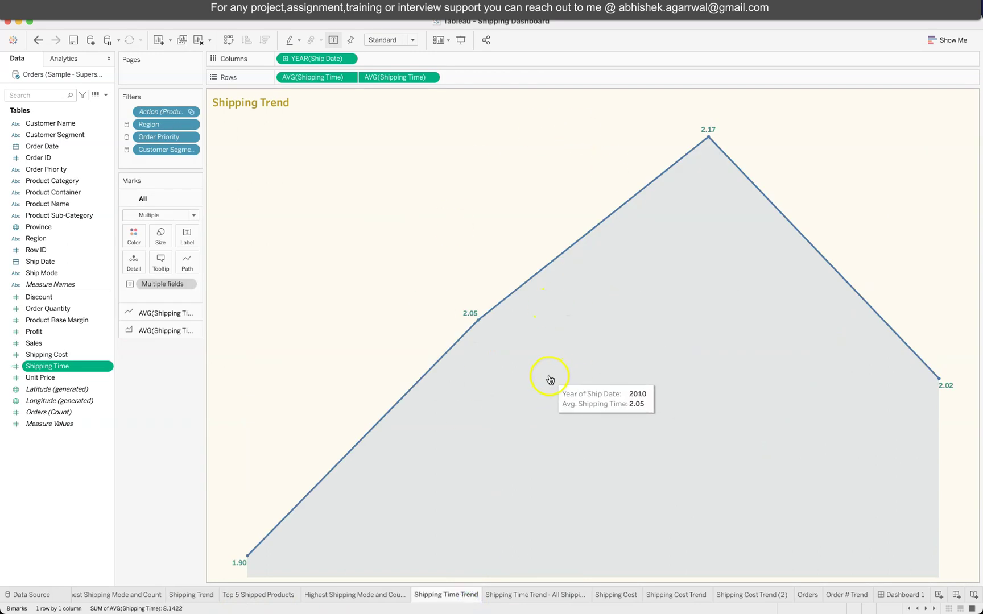
Step: View the sheet comparing shipping cost and orders count by sub-category, and inspect the Shipping Cost sheet with its source field
{"action": "left_click", "coordinate": [565, 595]}
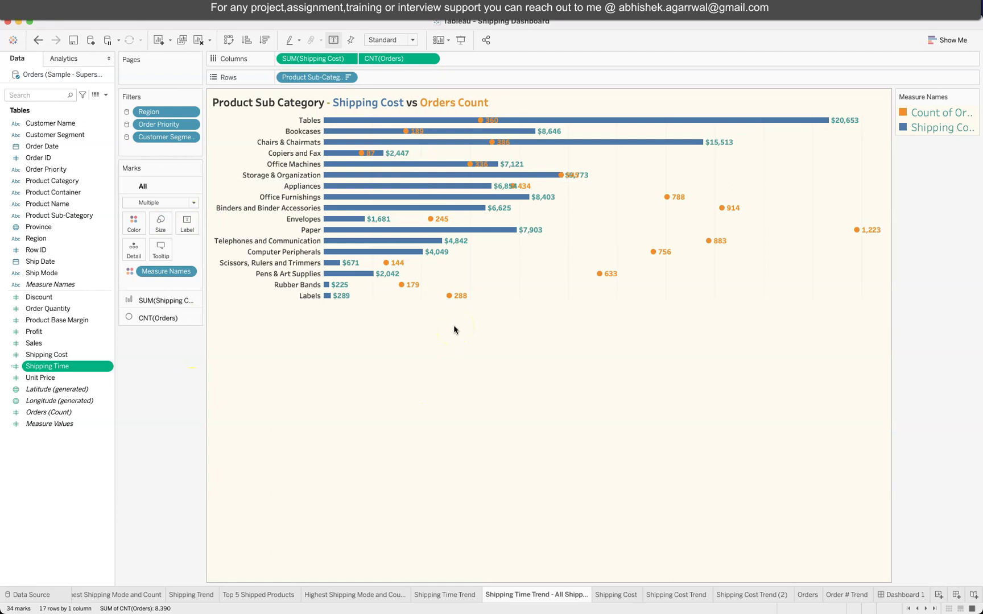
{"action": "left_click", "coordinate": [649, 592]}
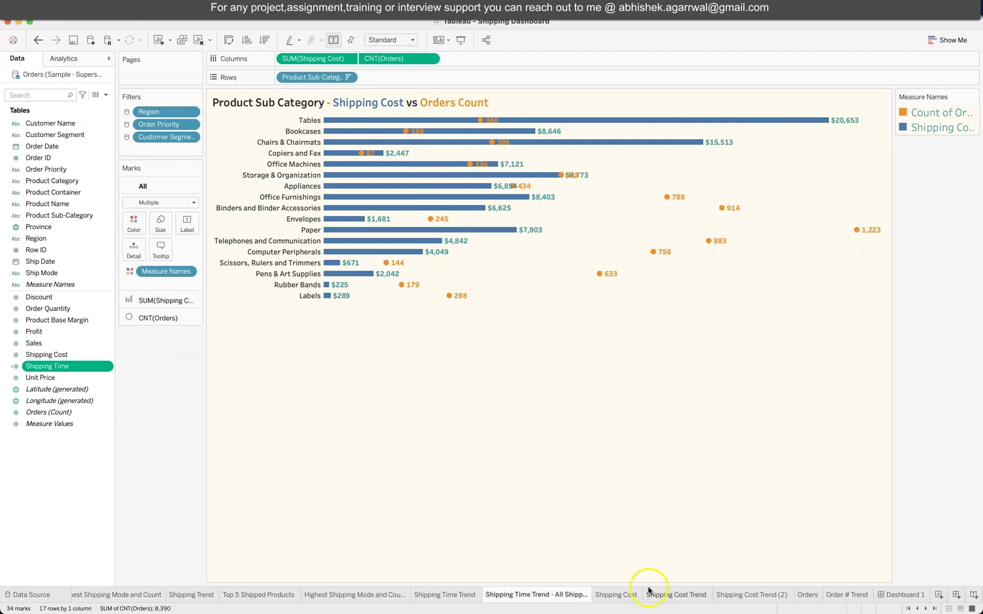
{"action": "left_click", "coordinate": [613, 595]}
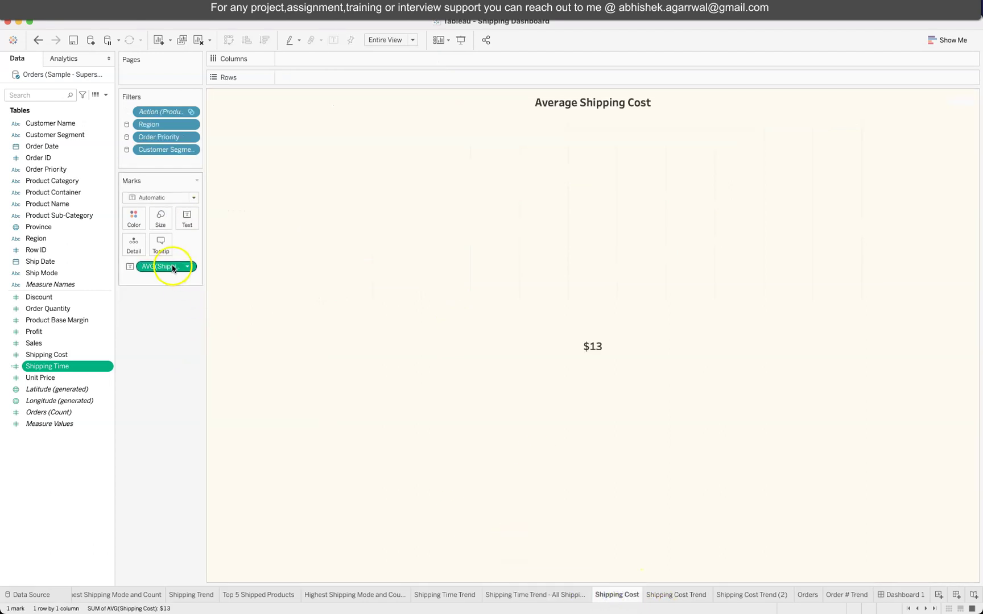
{"action": "left_click", "coordinate": [60, 355]}
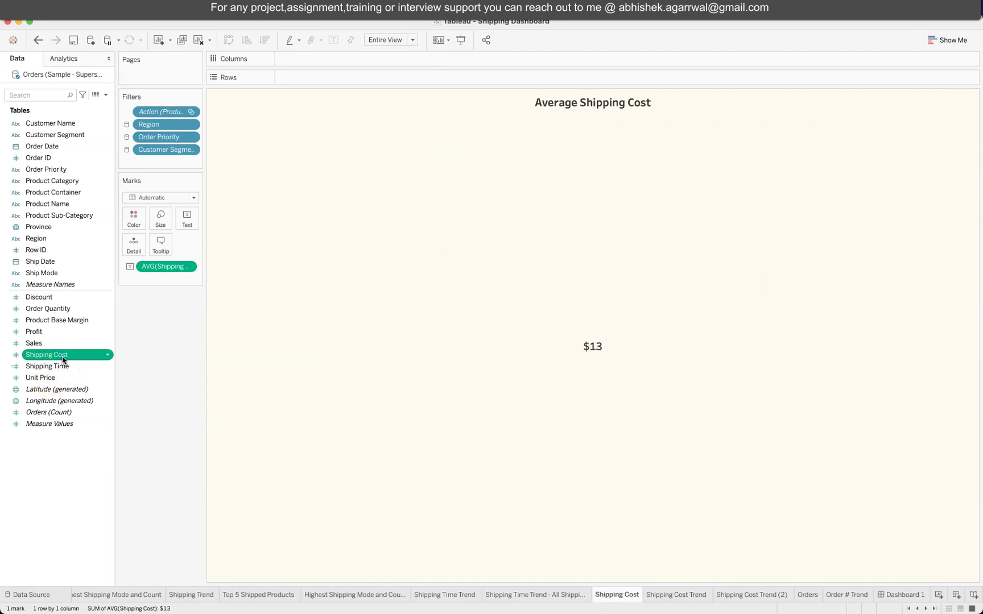
{"action": "left_click", "coordinate": [132, 407]}
{"action": "left_click", "coordinate": [579, 362]}
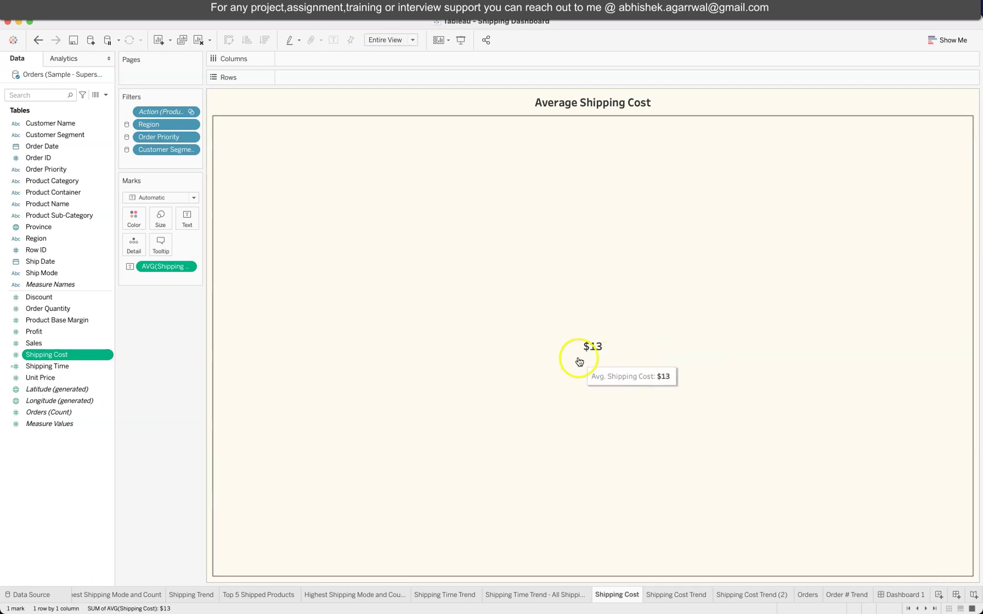
Step: View the Shipping Cost Trend, Shipping Cost Trend (2), Orders and Order # Trend sheets in turn
{"action": "left_click", "coordinate": [671, 594]}
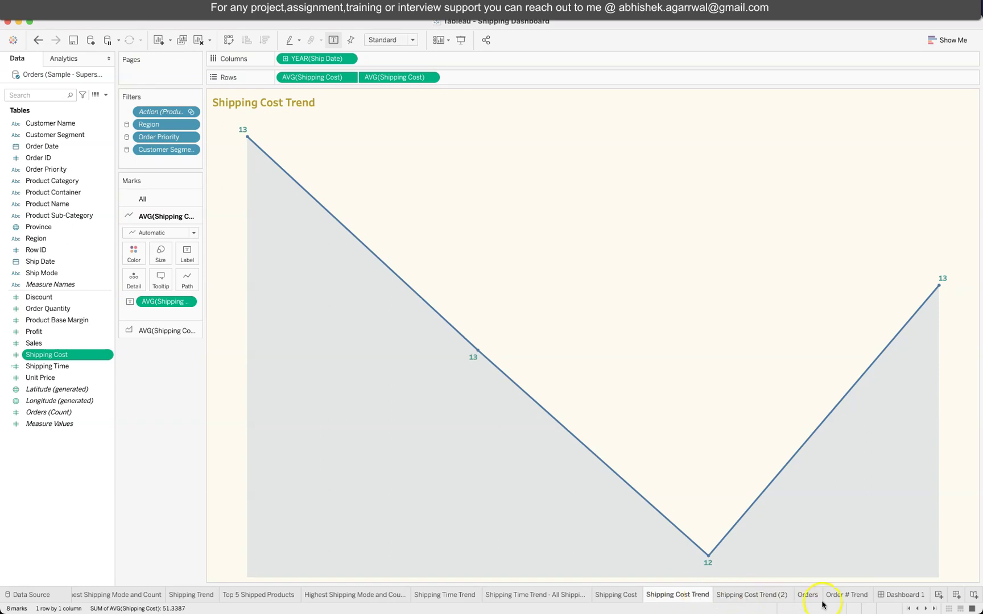
{"action": "left_click", "coordinate": [763, 595]}
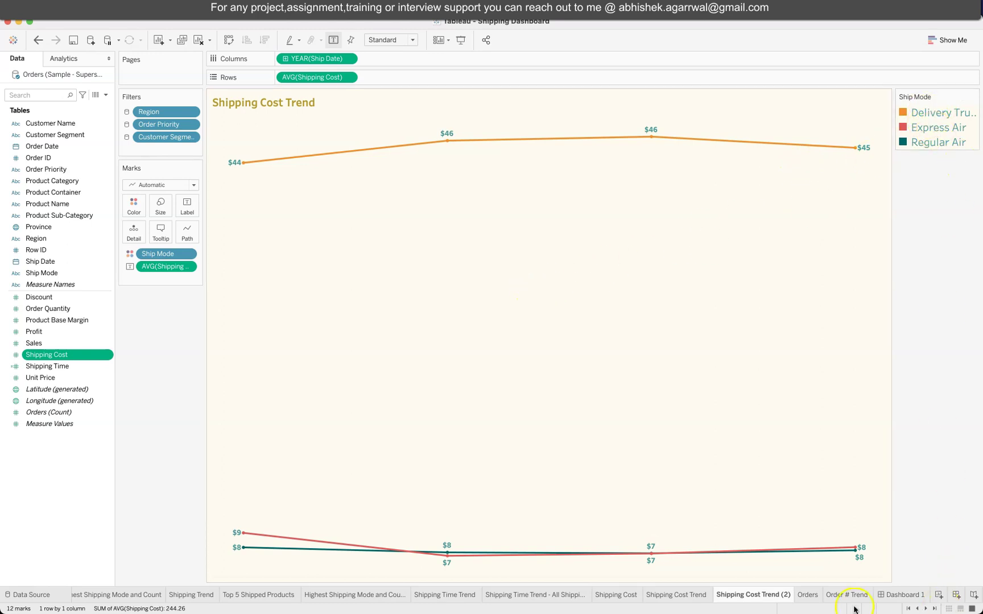
{"action": "left_click", "coordinate": [807, 595]}
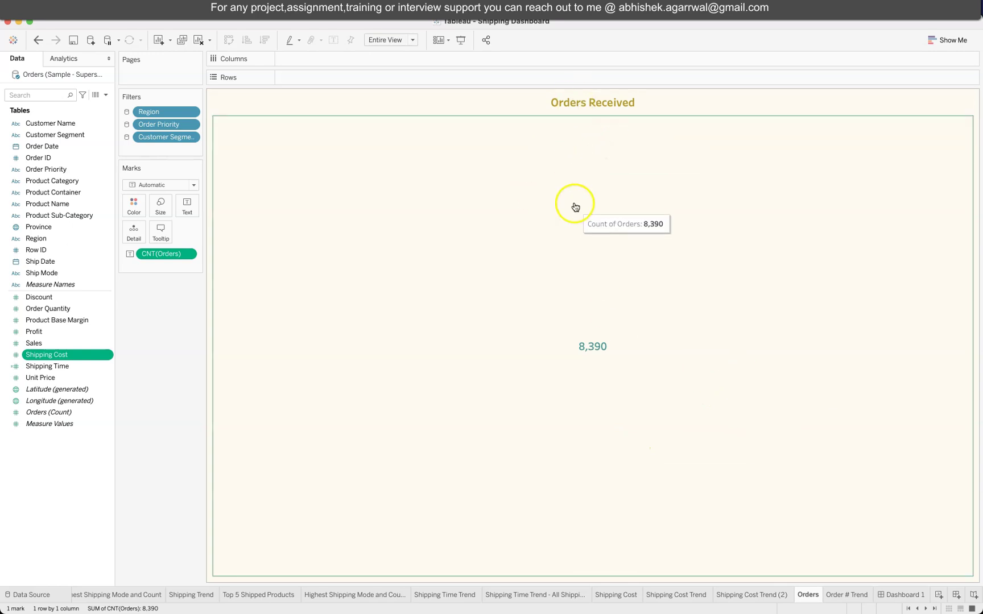
{"action": "left_click", "coordinate": [849, 595]}
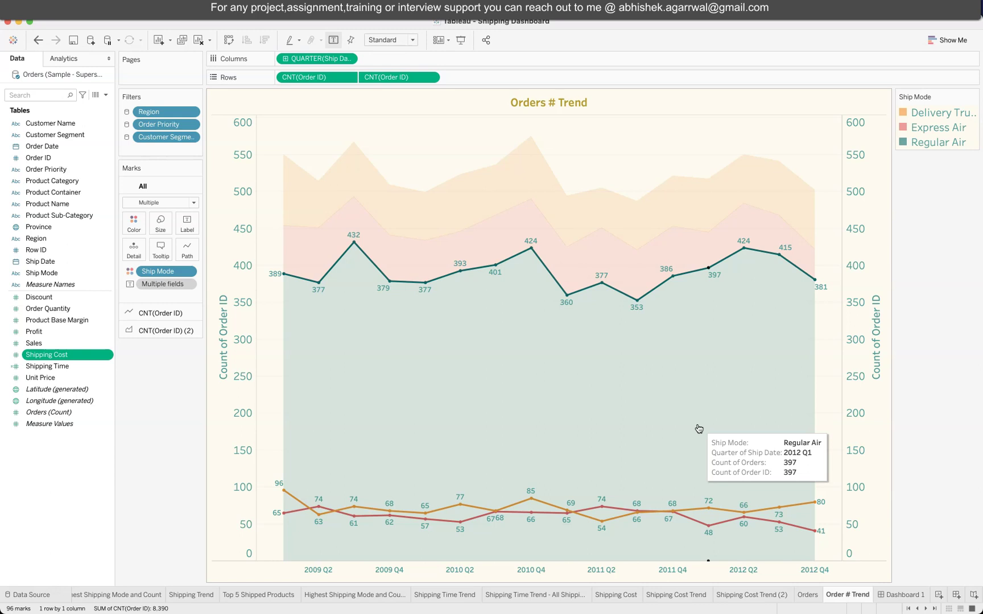
Step: Return to Dashboard 1 and examine the layout settings and background color of its outer vertical container
{"action": "left_click", "coordinate": [895, 594]}
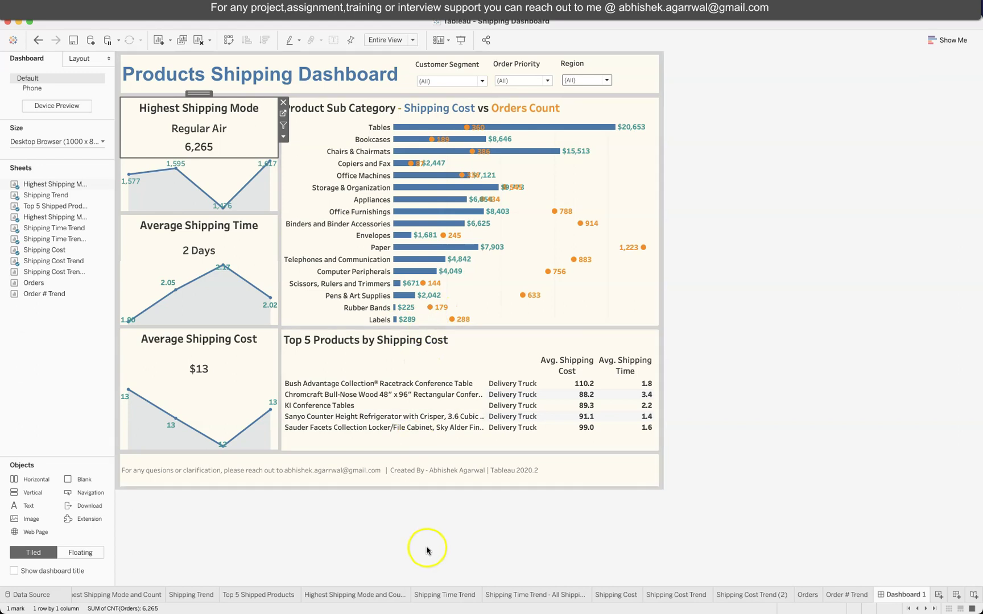
{"action": "left_click", "coordinate": [467, 541]}
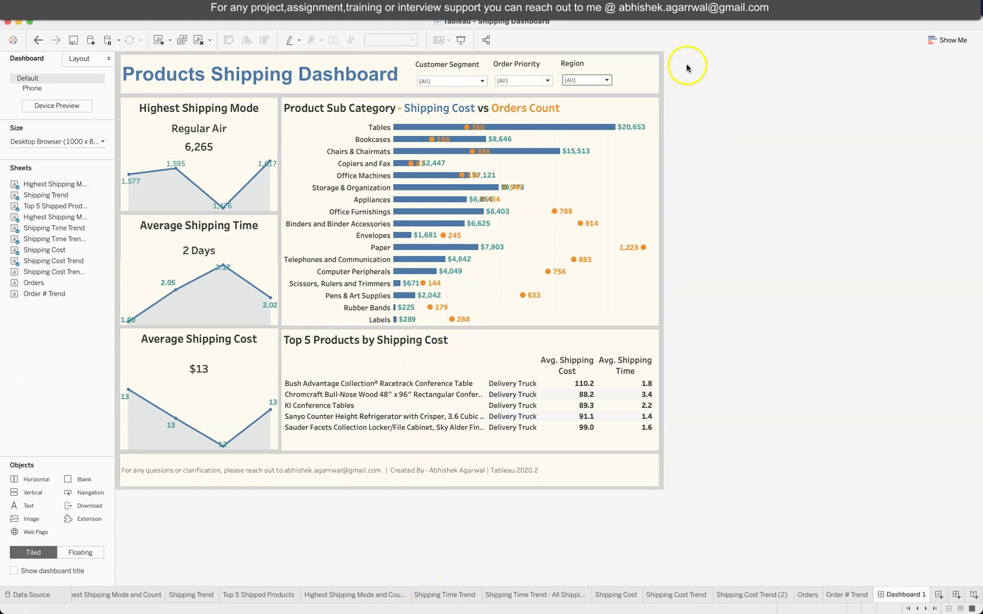
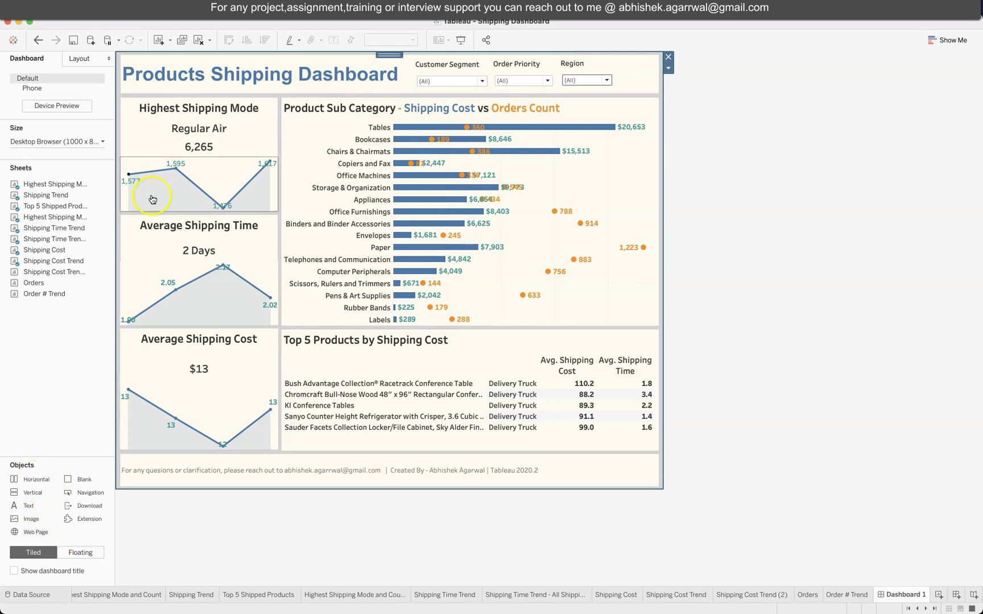
{"action": "left_click", "coordinate": [82, 58]}
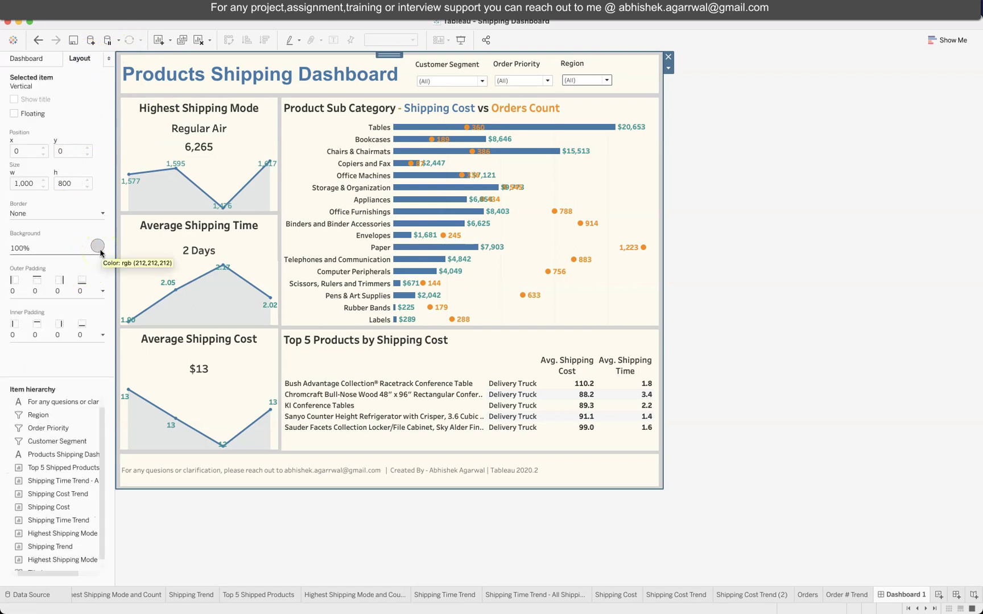
{"action": "left_click", "coordinate": [778, 213]}
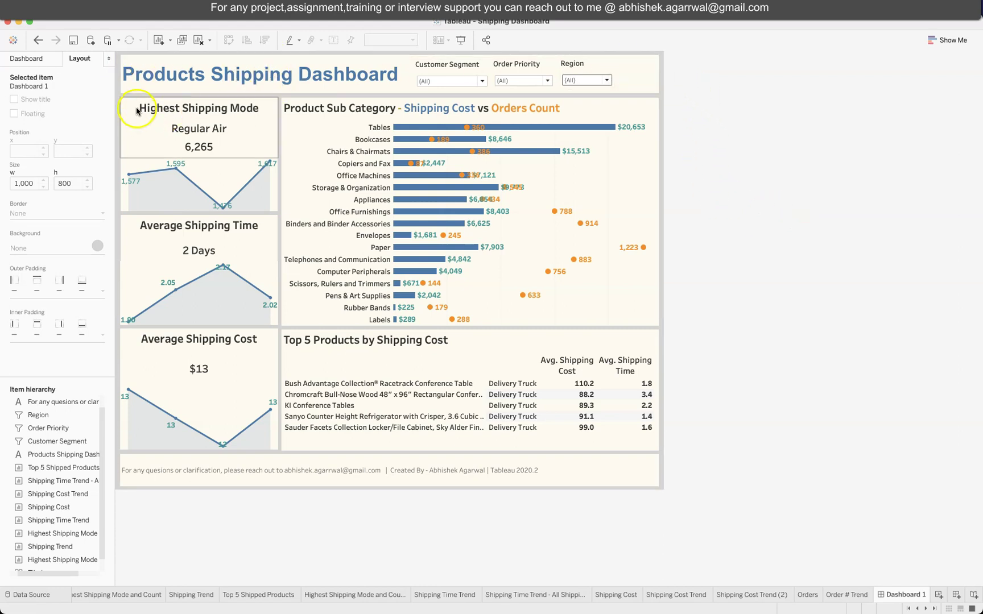
Step: Open the Products Shipping Dashboard title text for editing, inspect its font formatting, and close it without changes
{"action": "left_click", "coordinate": [53, 59]}
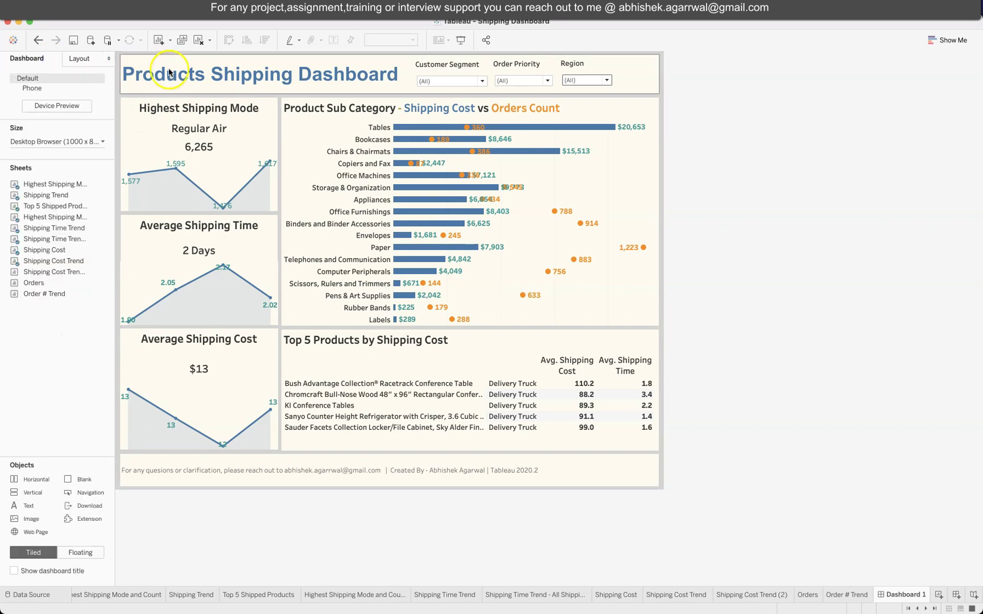
{"action": "left_click", "coordinate": [226, 62]}
{"action": "double_click", "coordinate": [344, 71]}
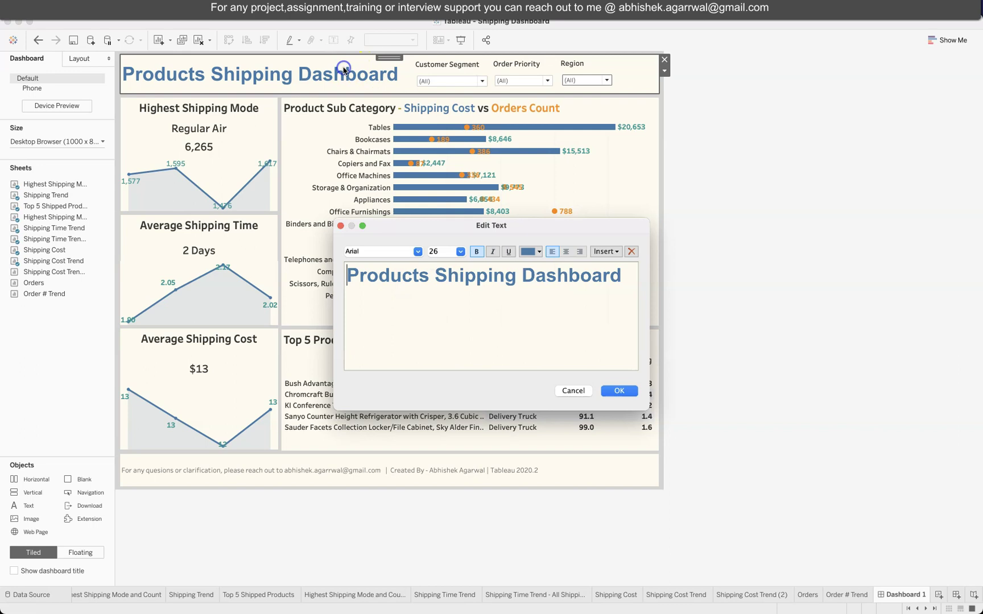
{"action": "left_click_drag", "start_coordinate": [349, 275], "coordinate": [636, 281]}
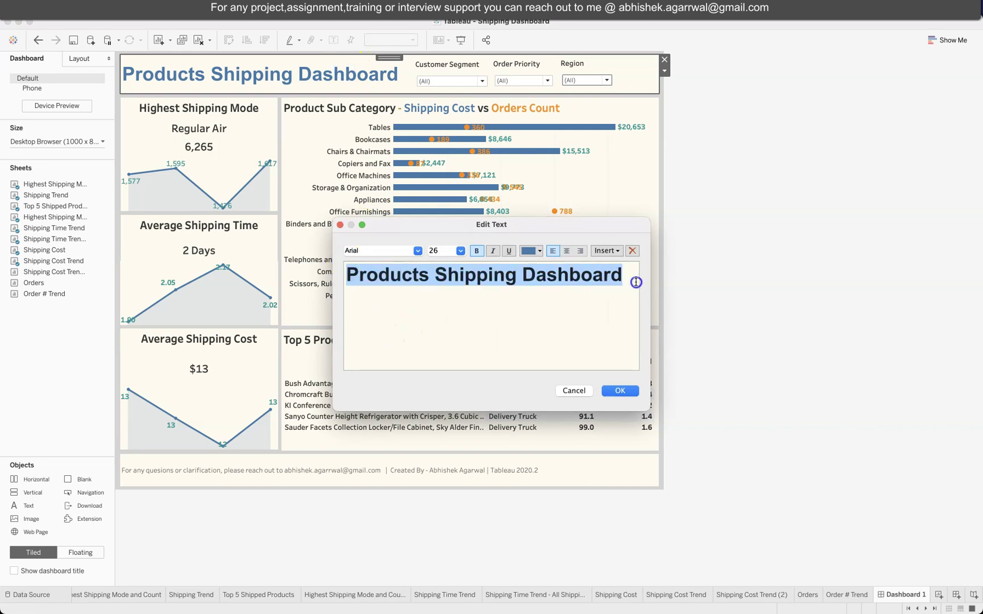
{"action": "left_click", "coordinate": [572, 391]}
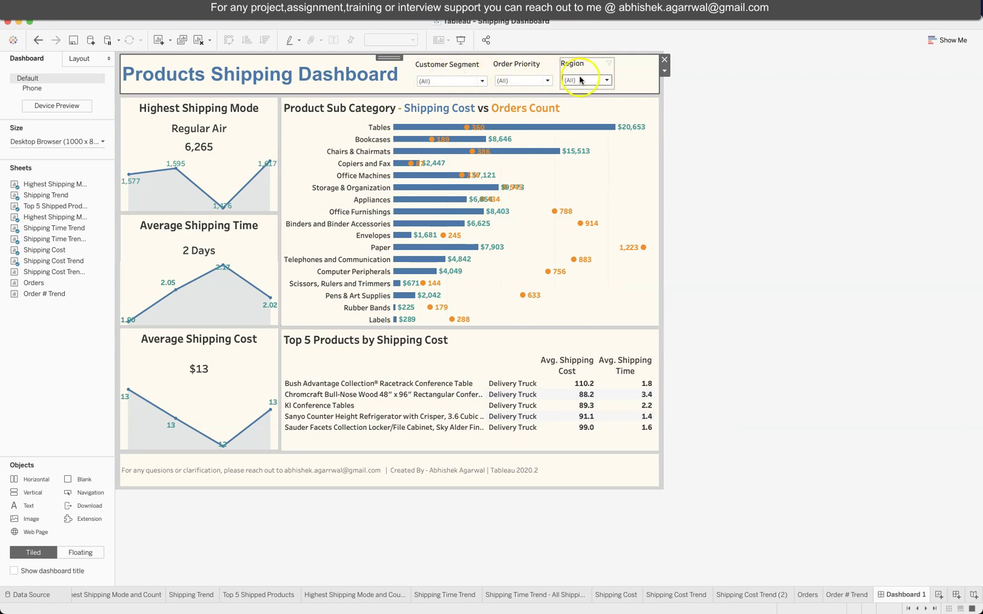
{"action": "left_click", "coordinate": [268, 108]}
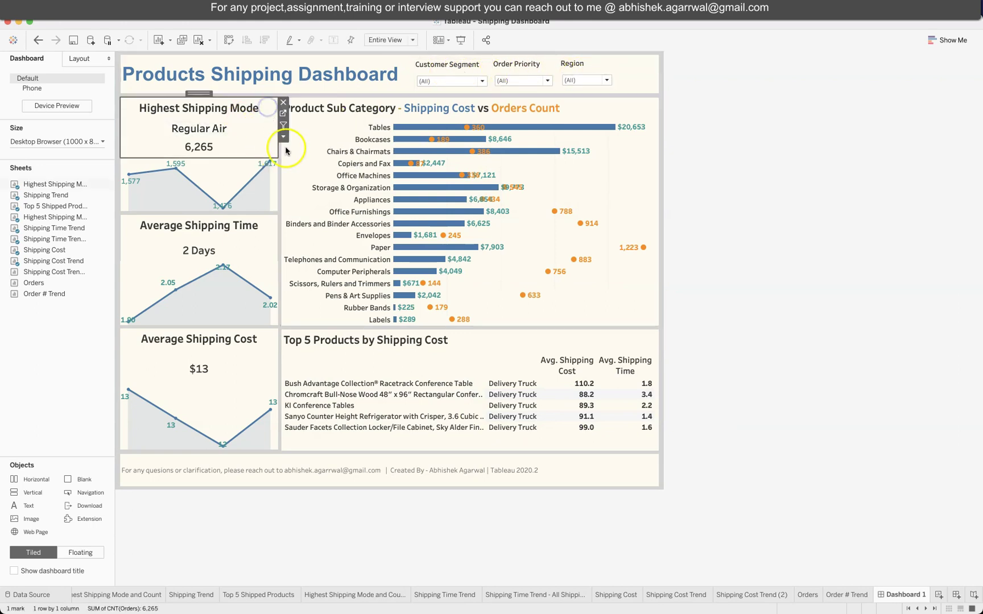
{"action": "left_click", "coordinate": [430, 74]}
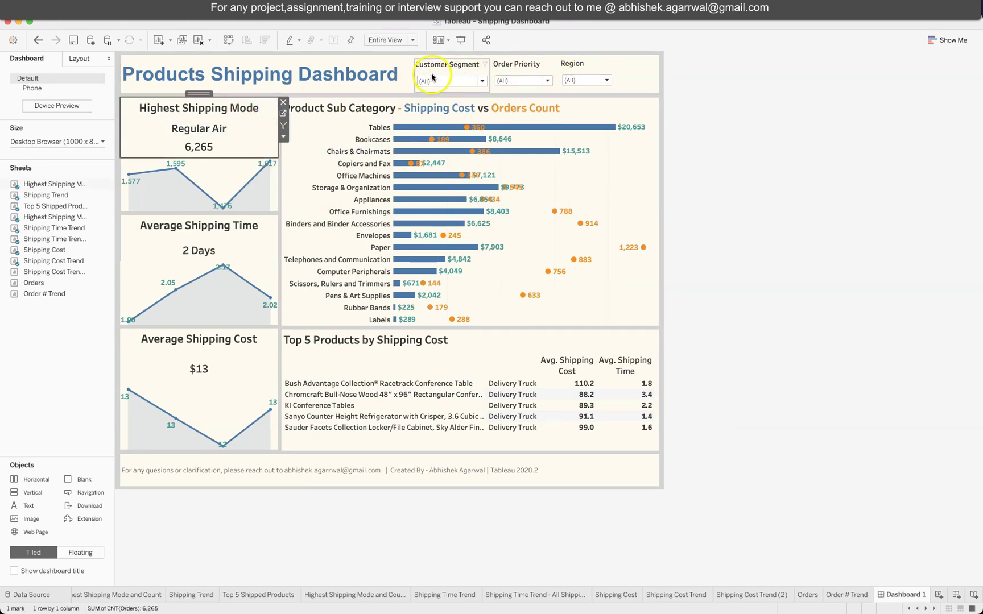
{"action": "left_click", "coordinate": [380, 61]}
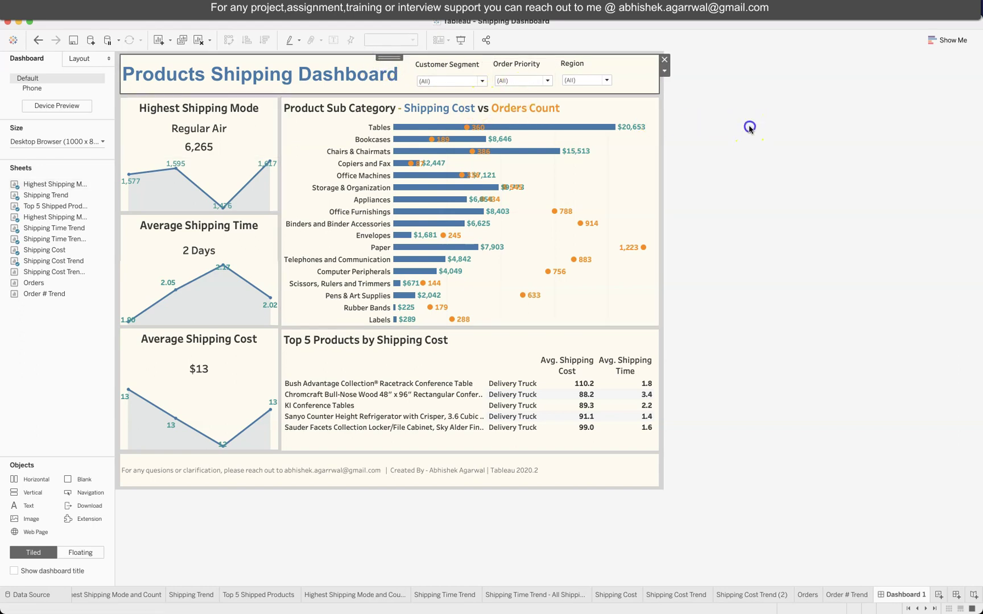
{"action": "left_click", "coordinate": [750, 127]}
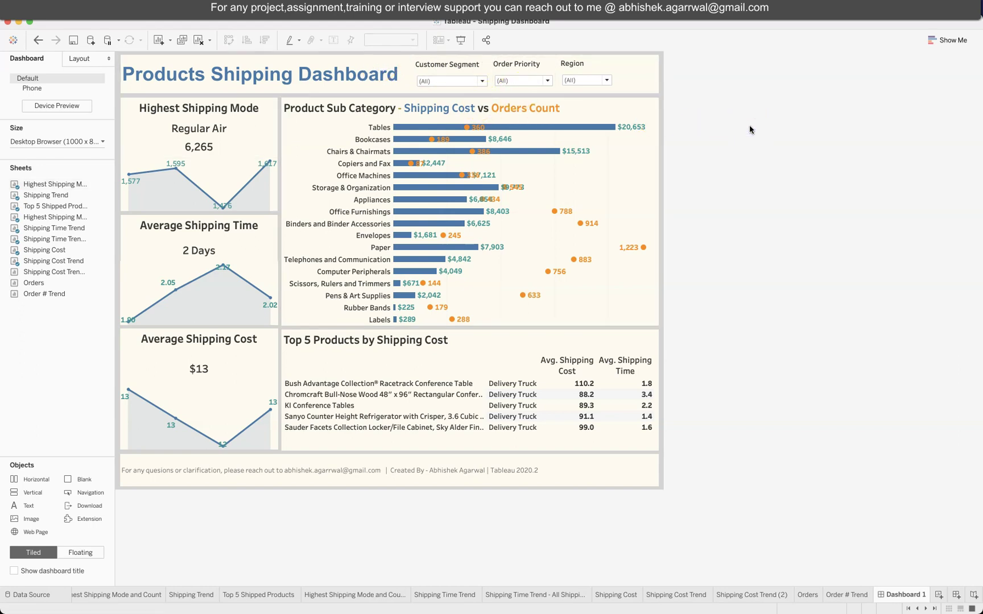
{"action": "left_click", "coordinate": [574, 80]}
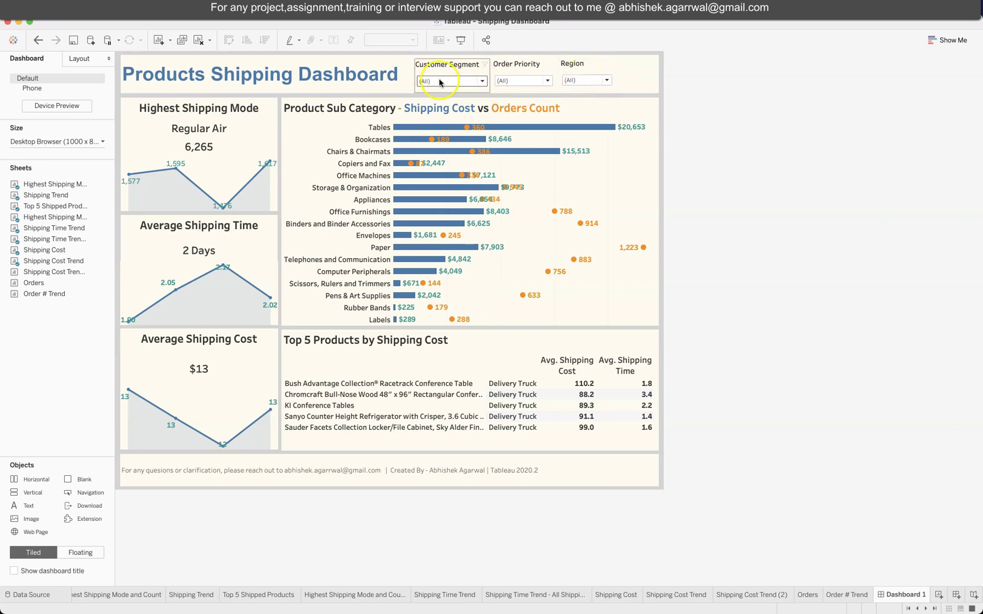
{"action": "left_click", "coordinate": [334, 70]}
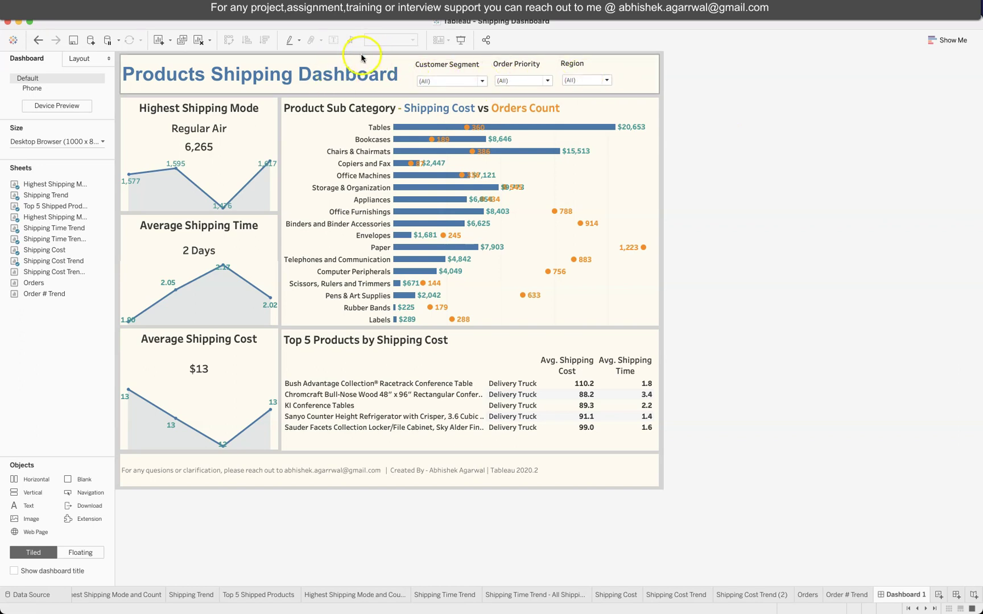
Step: Examine the filter options available for the Highest Shipping Mode sheet on the dashboard
{"action": "left_click", "coordinate": [256, 120]}
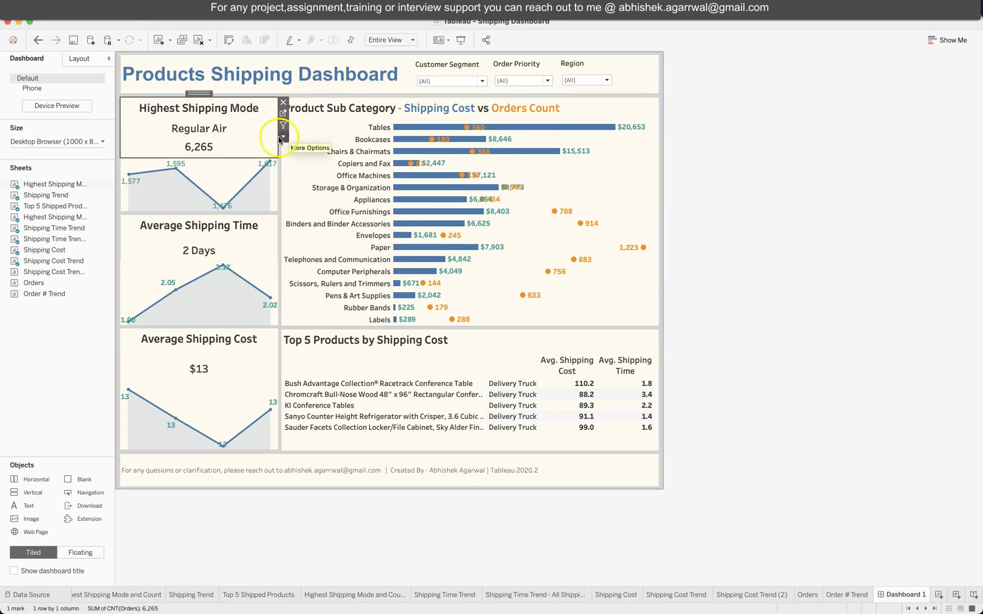
{"action": "left_click", "coordinate": [281, 138]}
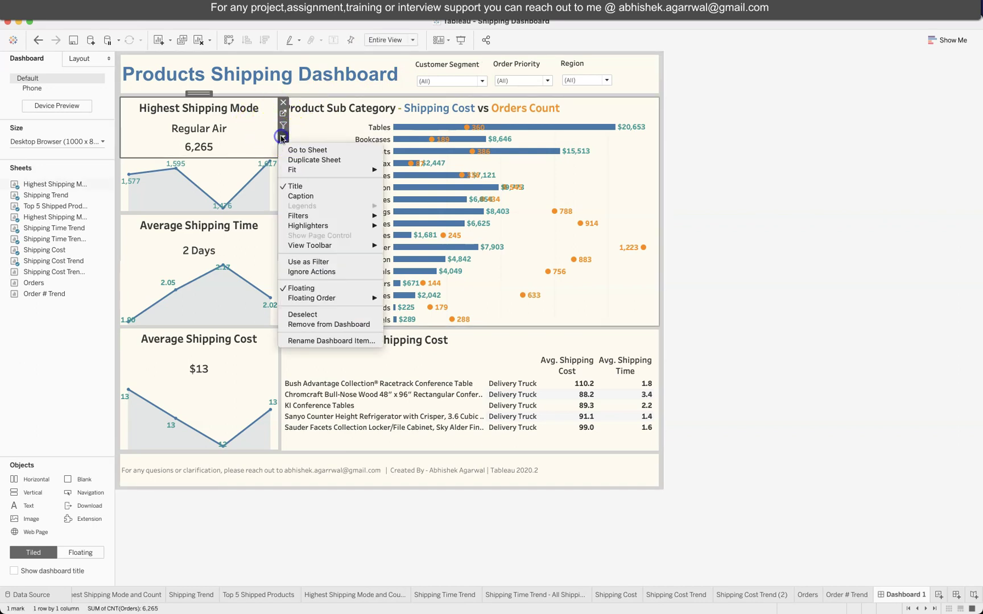
{"action": "left_click", "coordinate": [284, 141]}
{"action": "left_click_drag", "start_coordinate": [284, 140], "coordinate": [435, 275]}
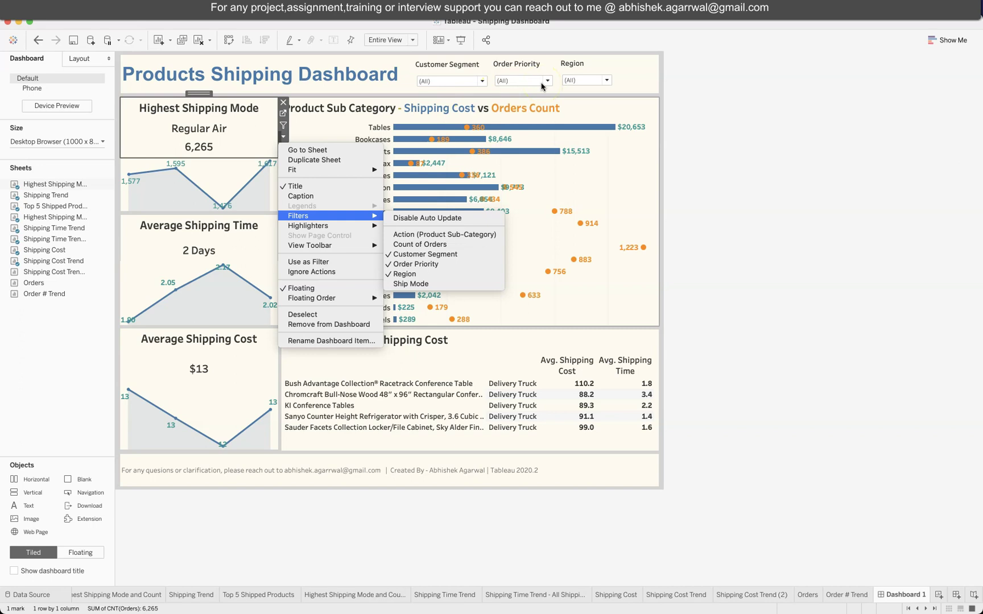
{"action": "left_click", "coordinate": [819, 226]}
{"action": "mouse_move", "coordinate": [67, 223]}
{"action": "mouse_move", "coordinate": [63, 185]}
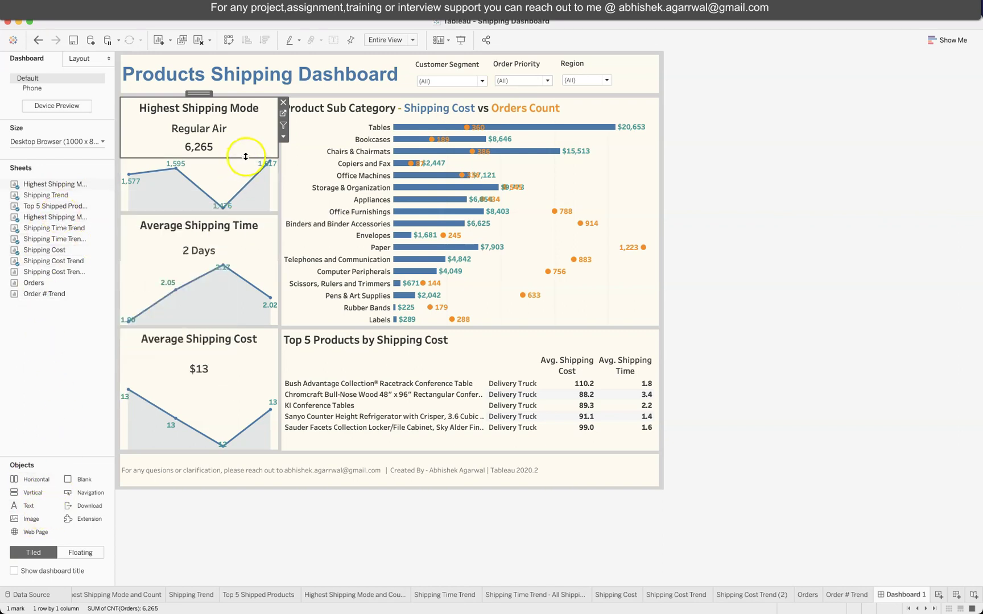
{"action": "mouse_move", "coordinate": [247, 158]}
{"action": "left_click", "coordinate": [840, 288]}
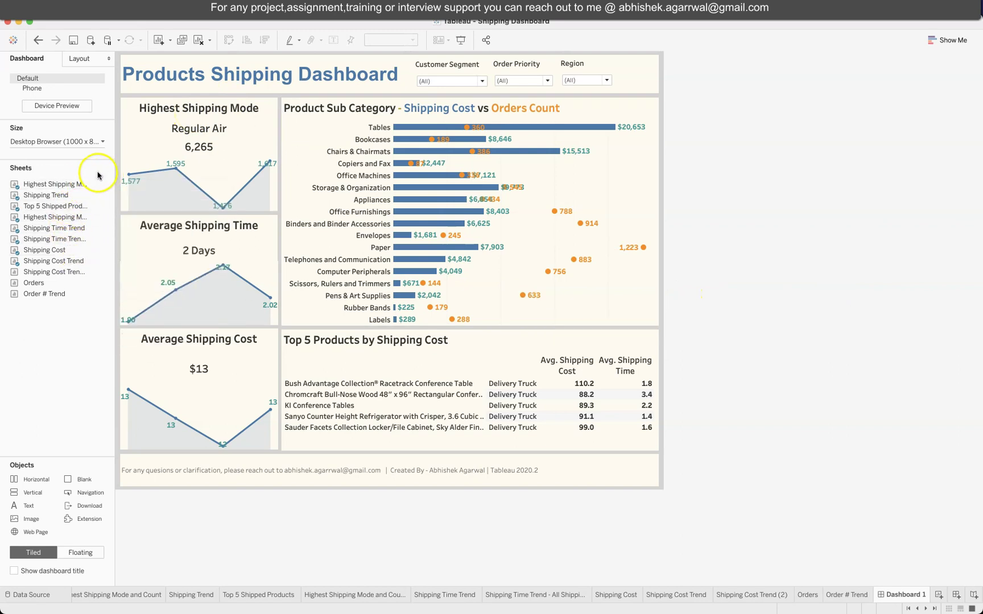
{"action": "left_click", "coordinate": [269, 108]}
{"action": "left_click_drag", "start_coordinate": [269, 109], "coordinate": [228, 114]}
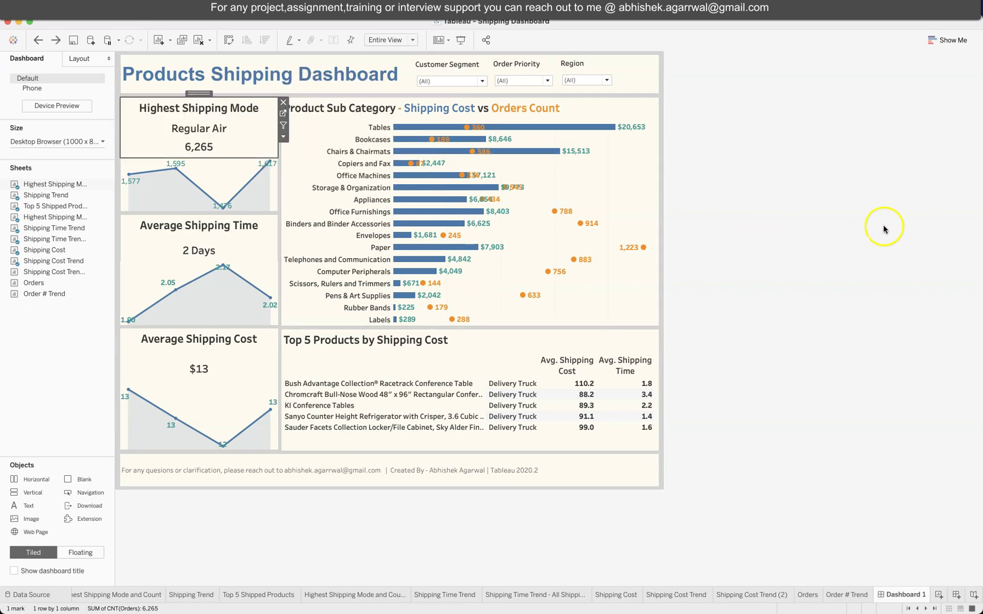
{"action": "left_click", "coordinate": [787, 220]}
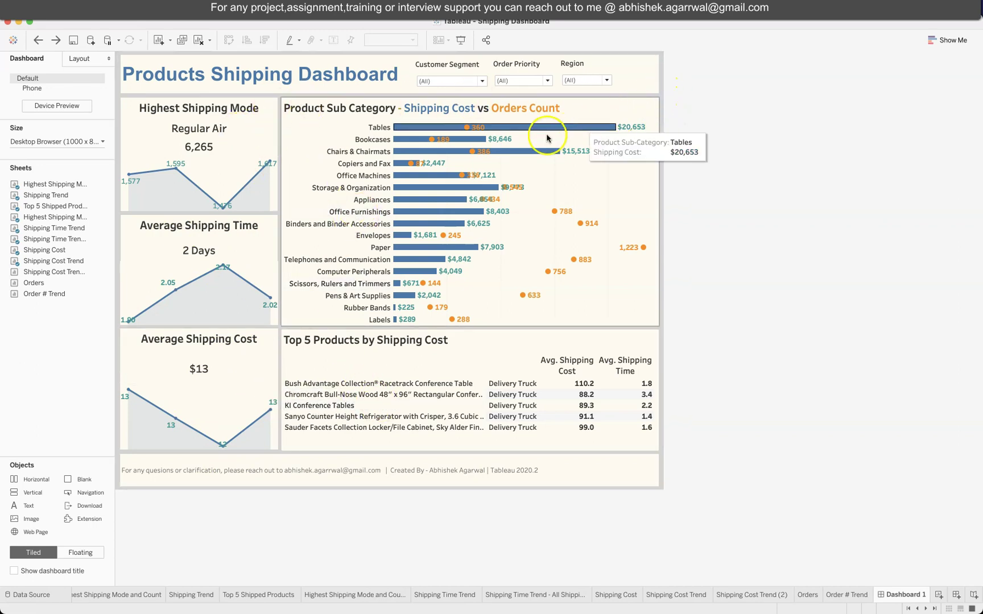
{"action": "left_click", "coordinate": [797, 322]}
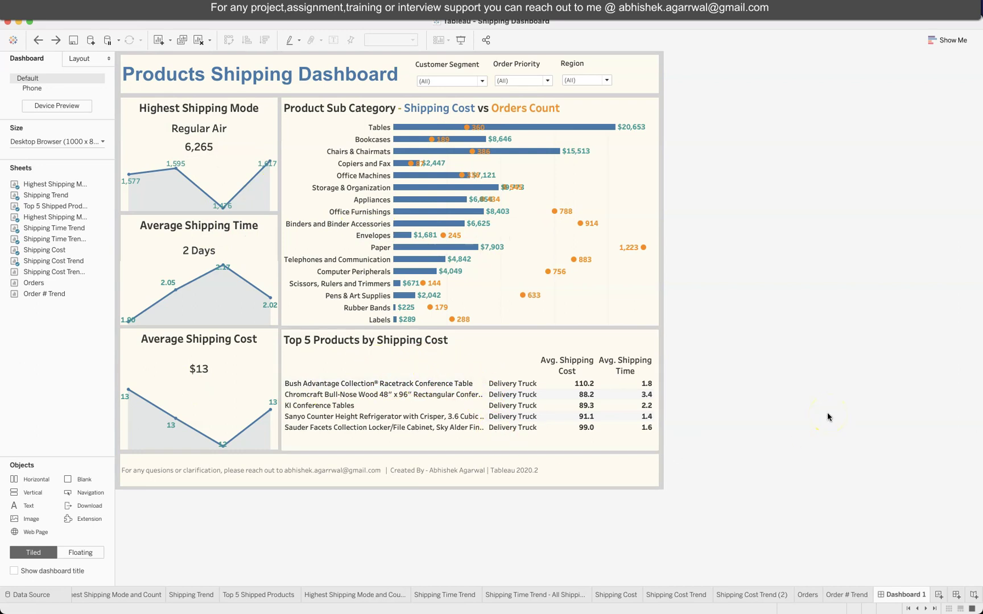
Step: Select the dashboard's footer text and inspect the dashboard's fixed size settings
{"action": "left_click", "coordinate": [177, 476]}
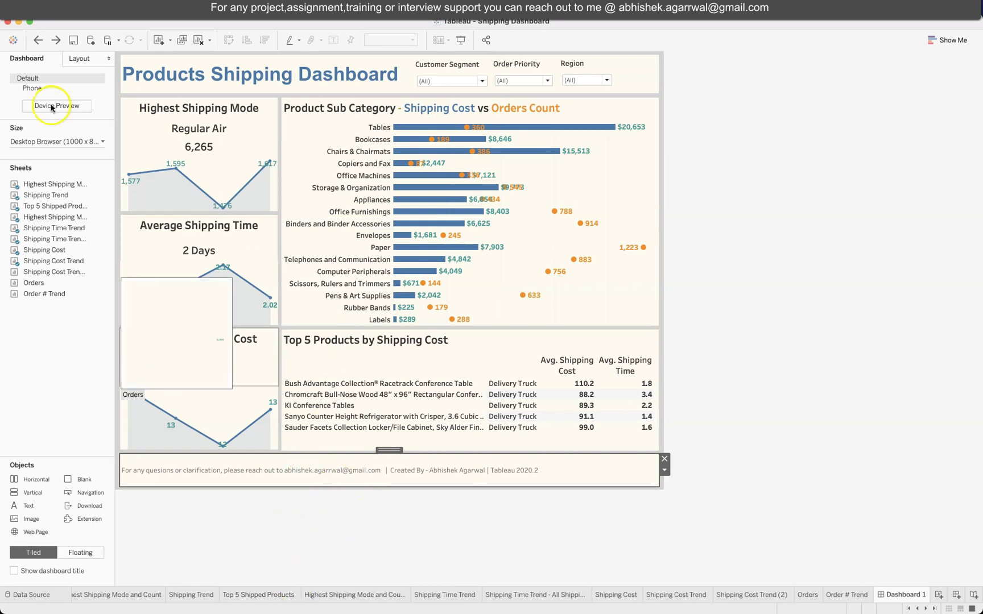
{"action": "left_click", "coordinate": [95, 146]}
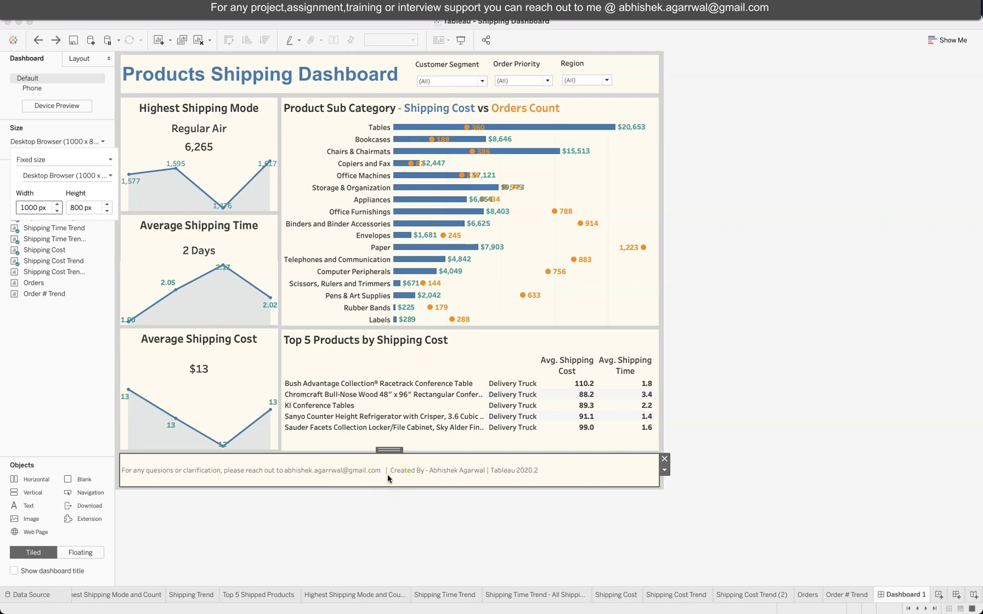
{"action": "left_click", "coordinate": [417, 542]}
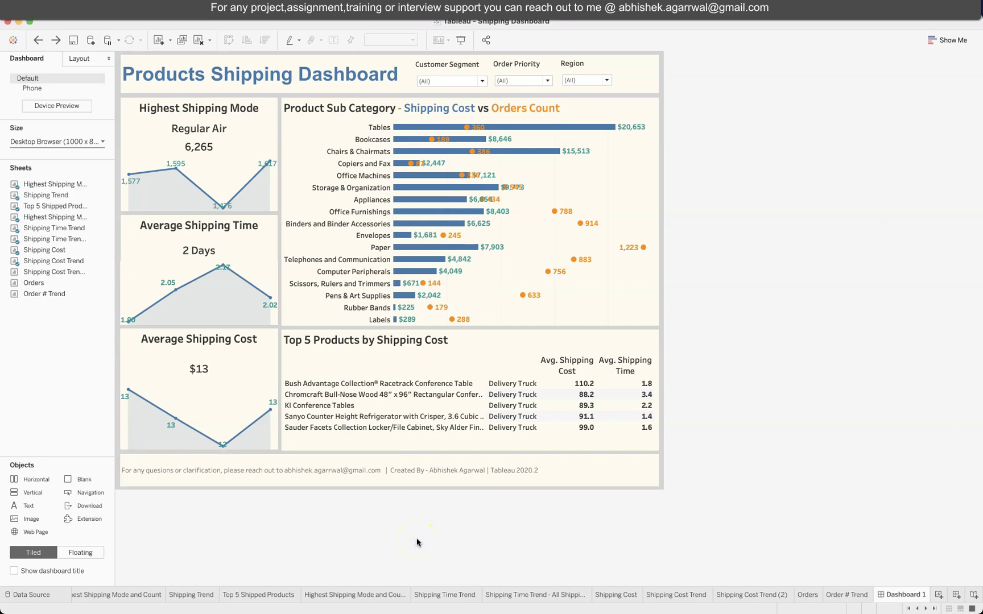